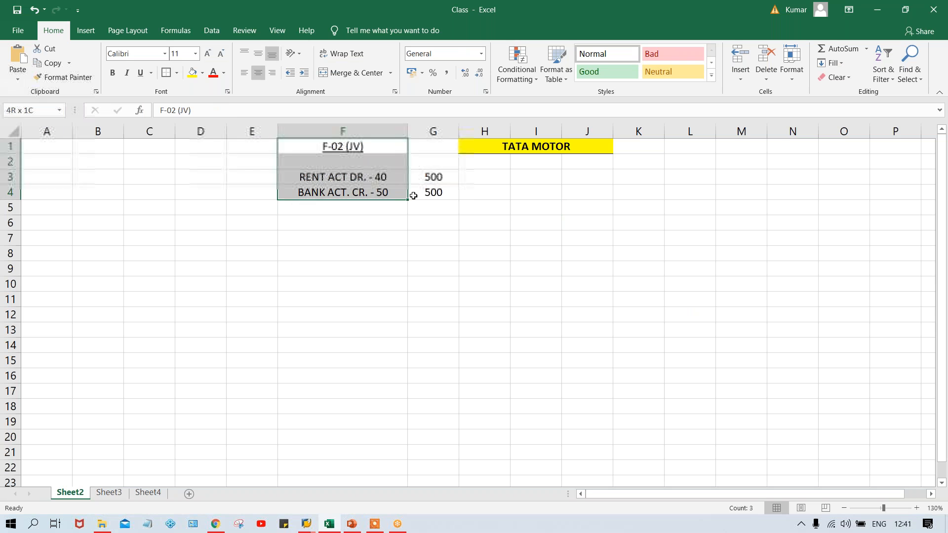
# - Change the rent debit and bank credit amounts in G3 and G4 to 600
pyautogui.click(427, 305)
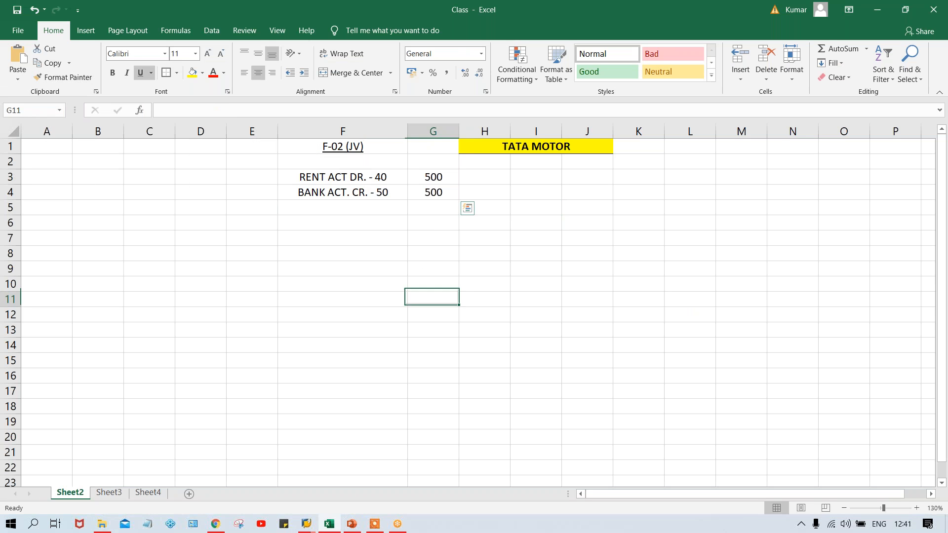
pyautogui.click(431, 175)
pyautogui.write('600')
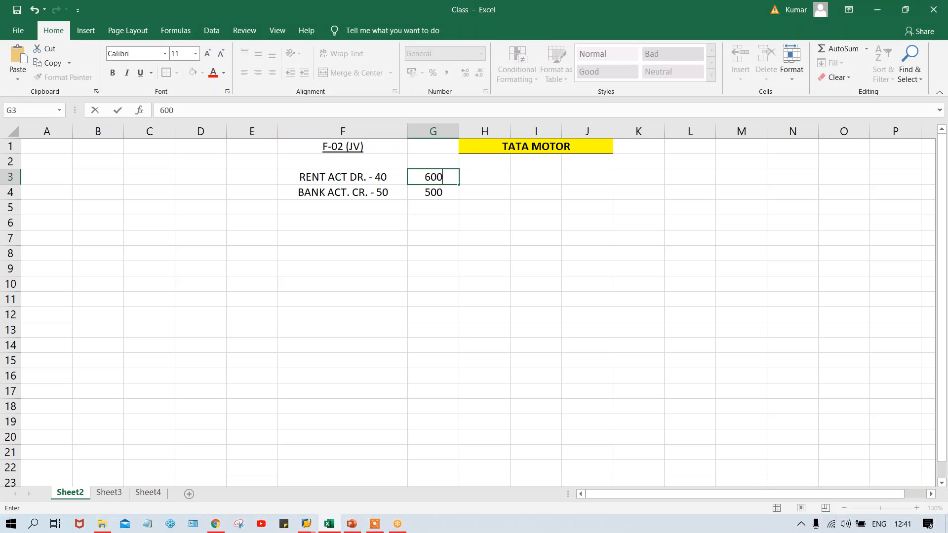
pyautogui.press('Return')
pyautogui.write('600')
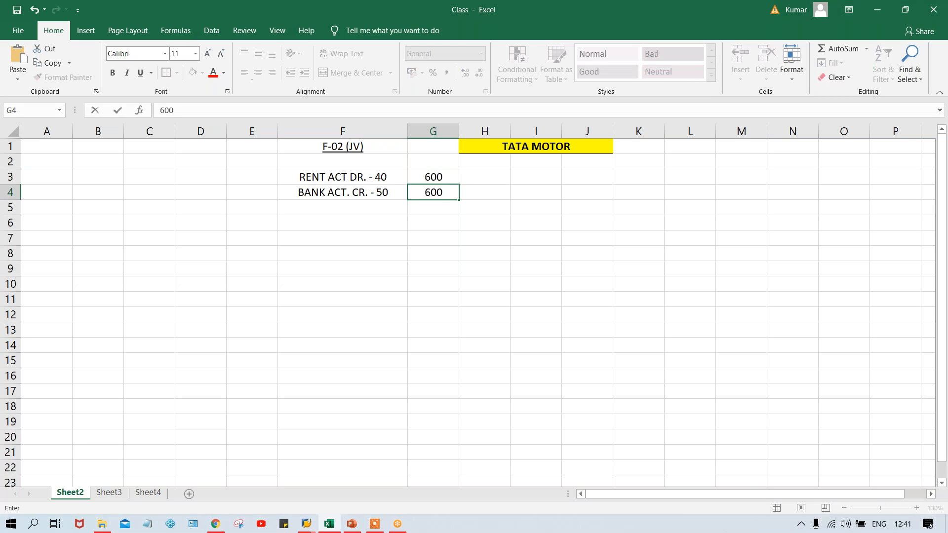
pyautogui.press('Return')
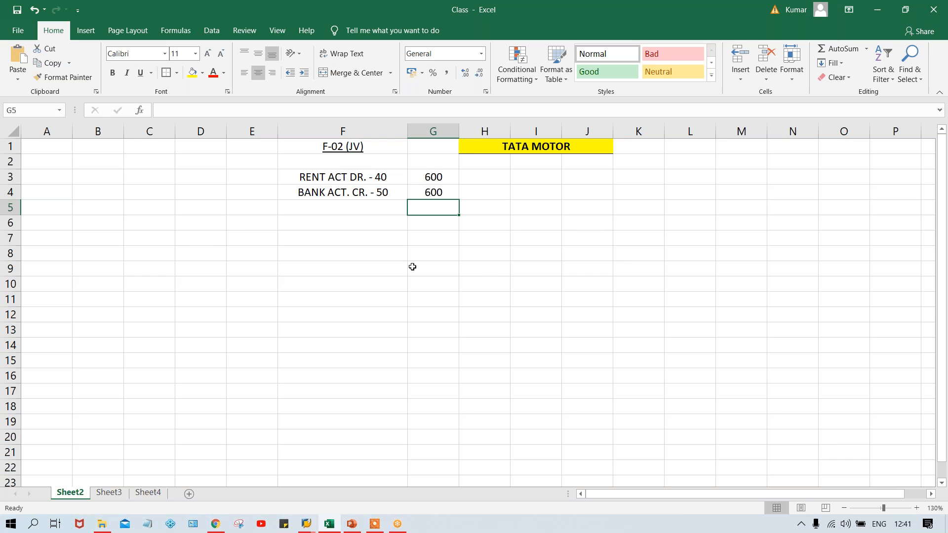
# - Switch to the SAP Easy Access session, start transaction FB50 and enter document date 11.08.2020
pyautogui.moveTo(311, 531)
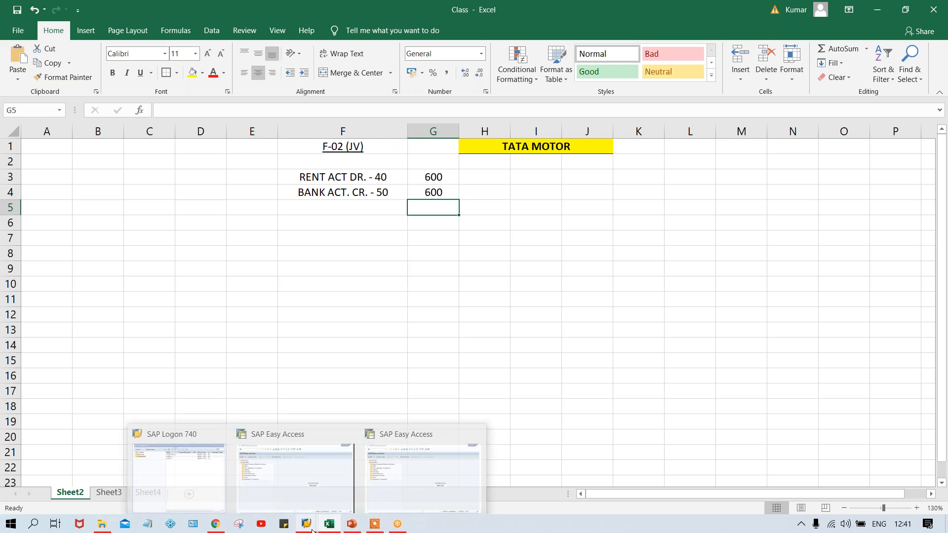
pyautogui.click(302, 495)
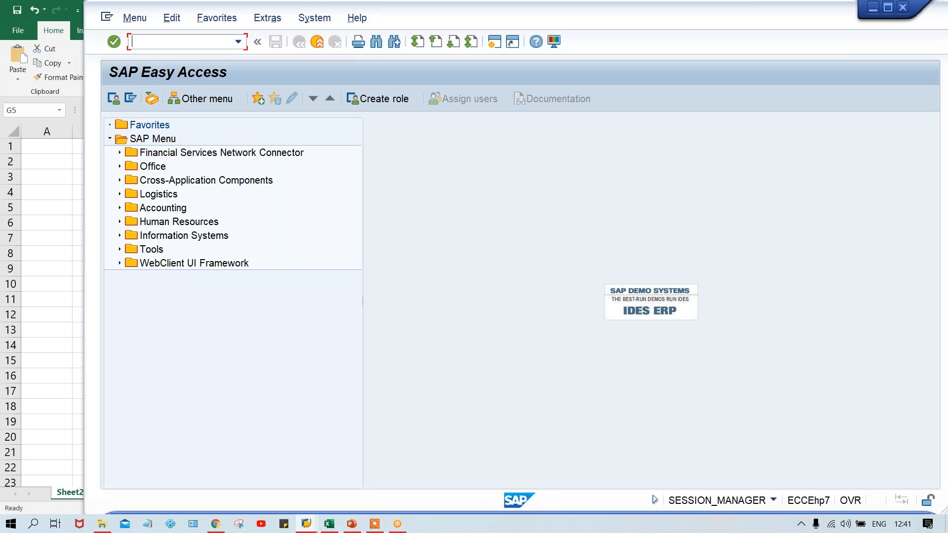
pyautogui.write('FB50')
pyautogui.press('Return')
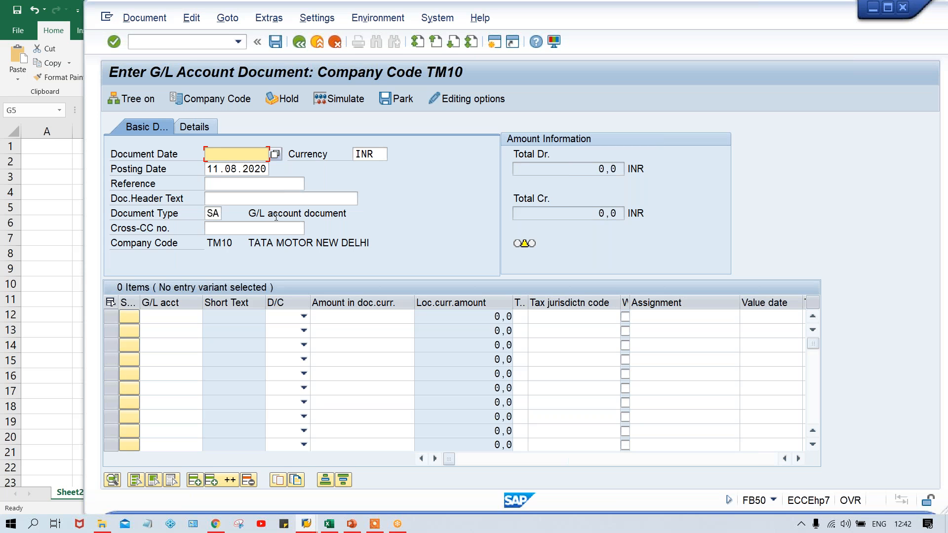
pyautogui.write('11.08.2020')
pyautogui.click(215, 215)
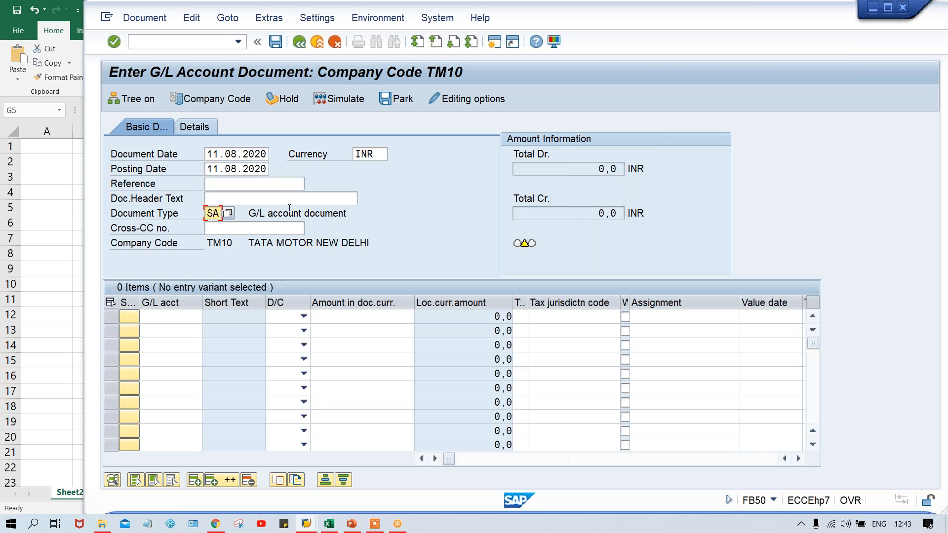
# - Set the document type option in the accounting editing options to Display with short name, save it and return to the document entry
pyautogui.click(463, 100)
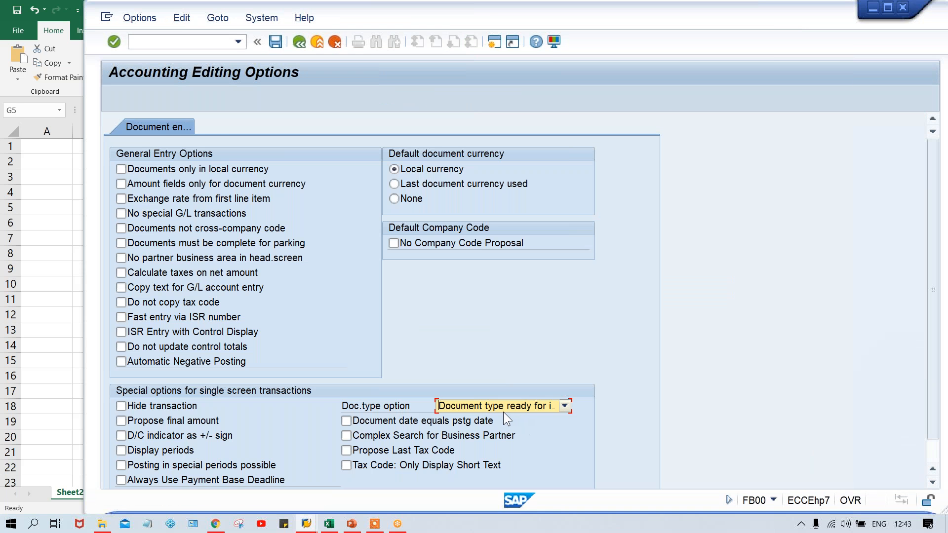
pyautogui.click(504, 409)
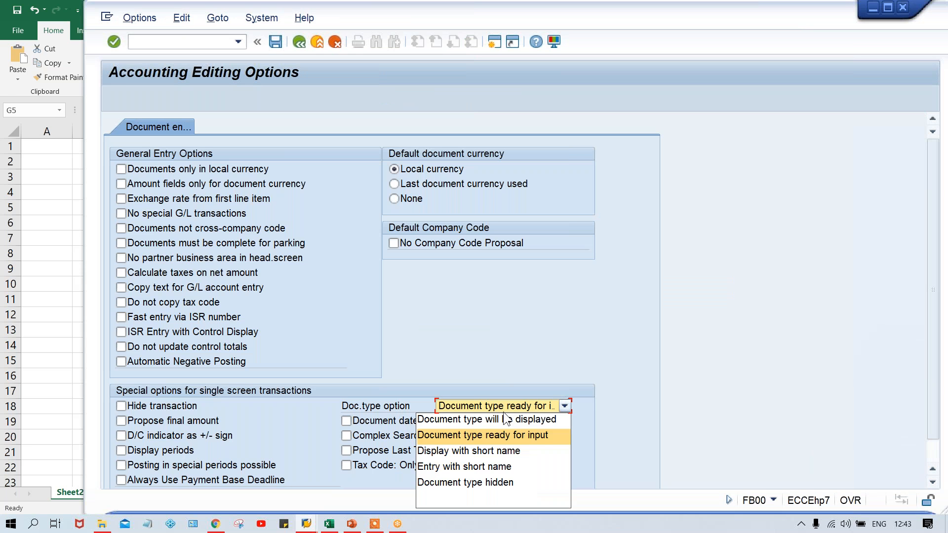
pyautogui.click(499, 482)
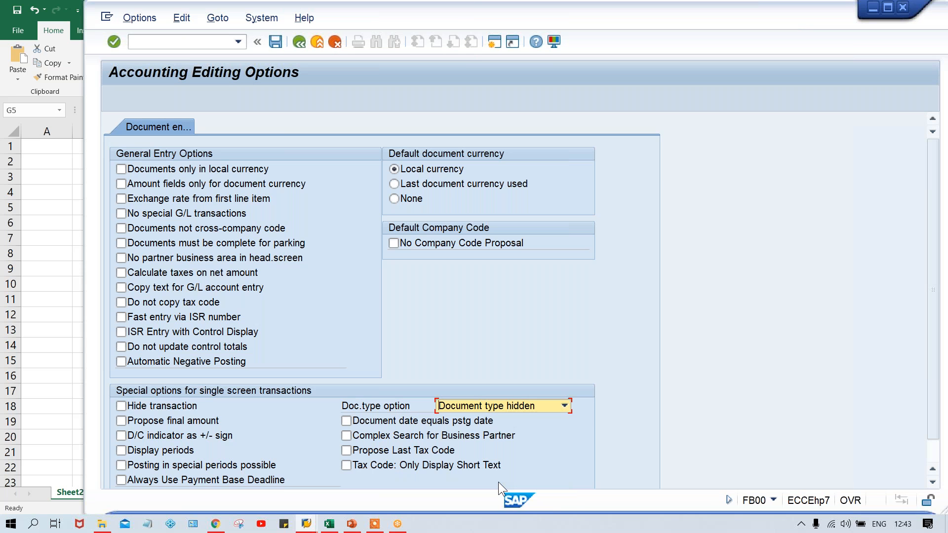
pyautogui.click(534, 402)
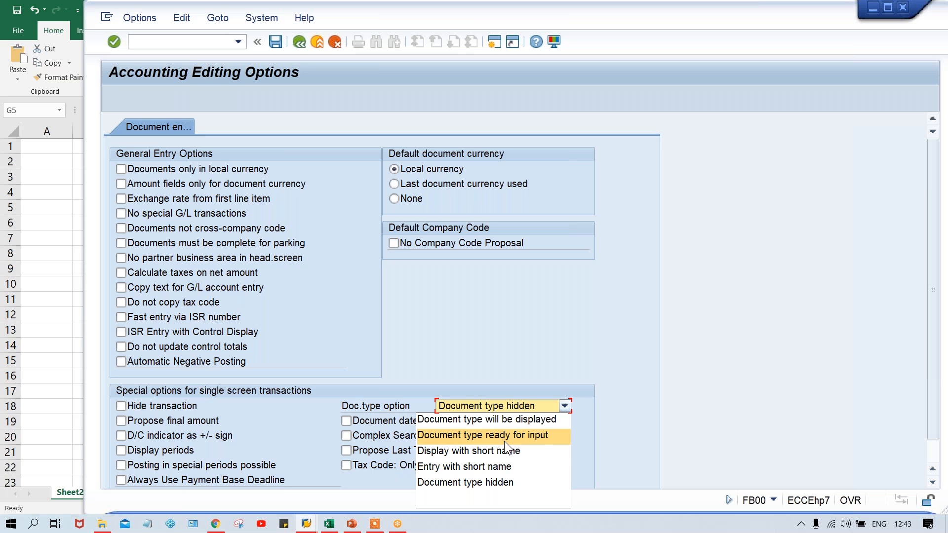
pyautogui.click(491, 452)
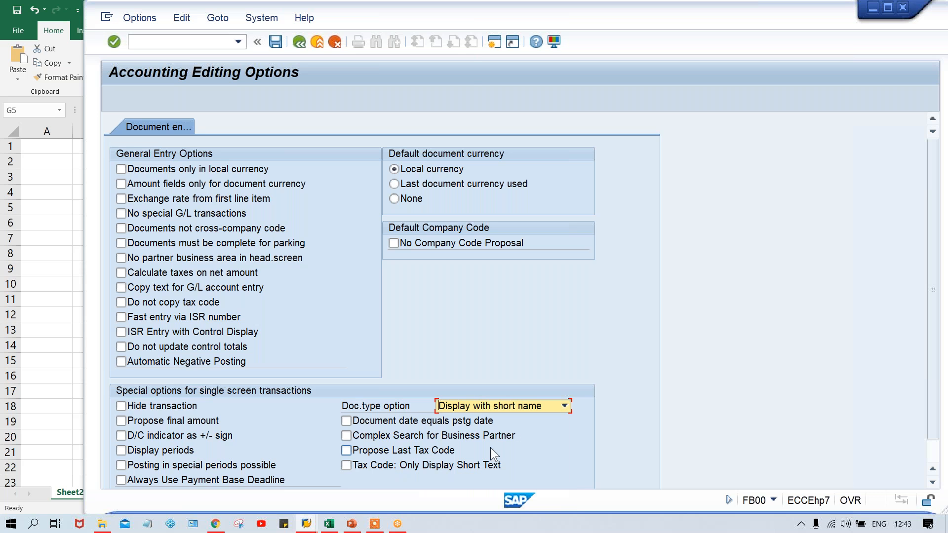
pyautogui.click(276, 42)
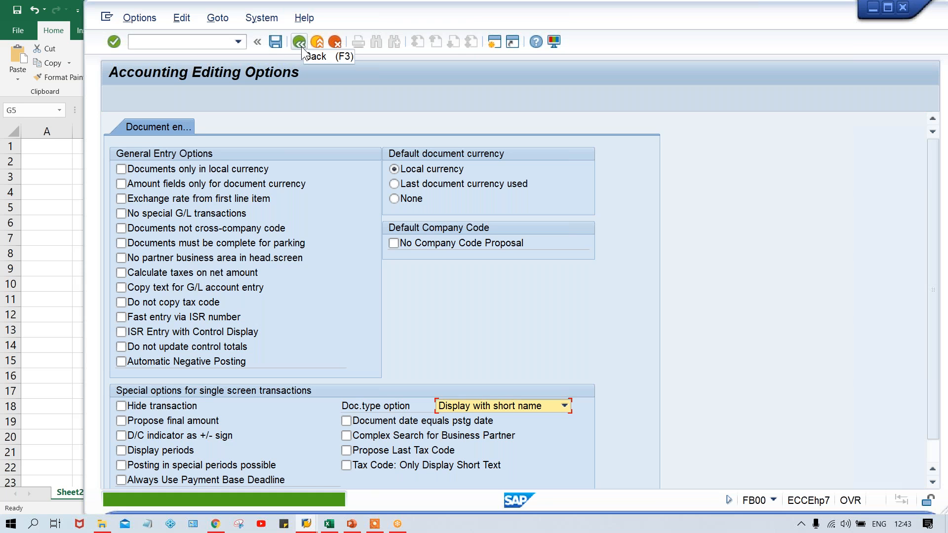
pyautogui.click(302, 44)
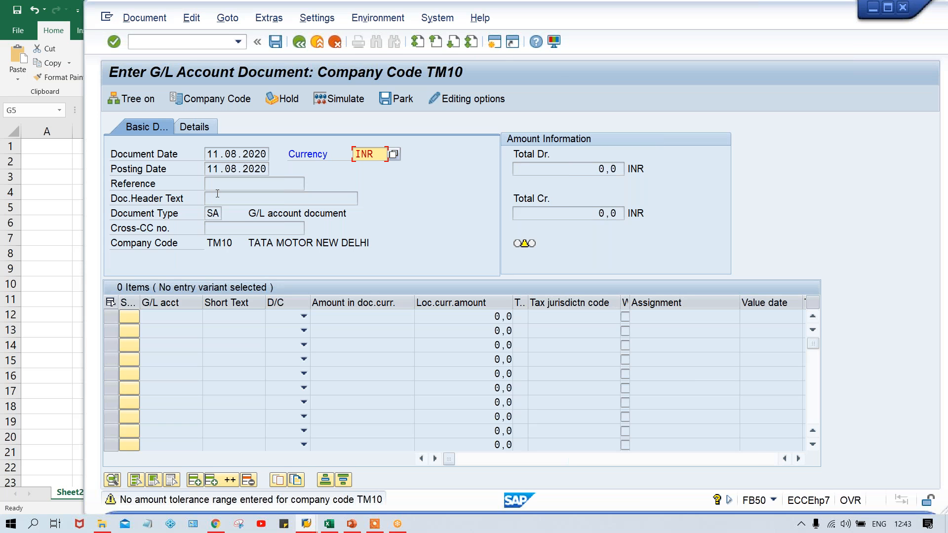
# - Log off from the current SAP session and confirm the logoff
pyautogui.click(436, 22)
pyautogui.click(463, 248)
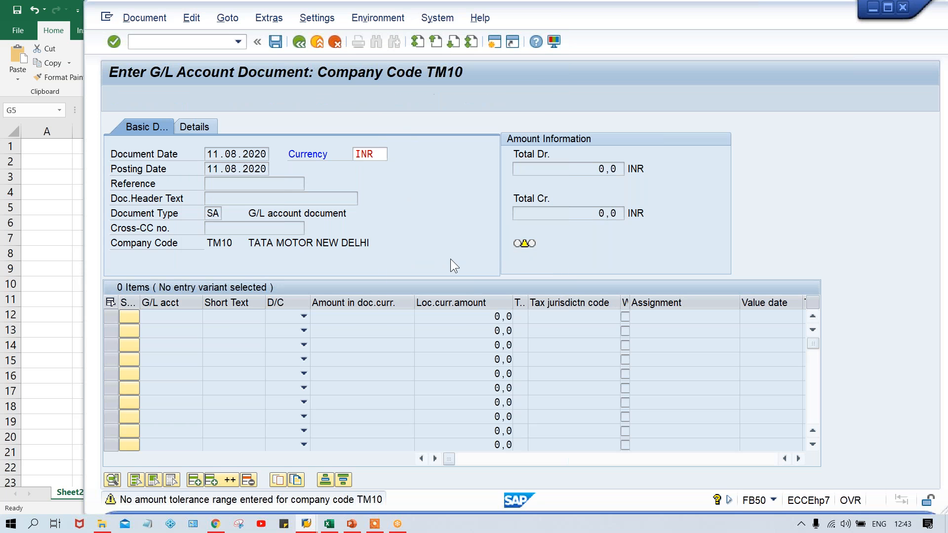
pyautogui.click(266, 270)
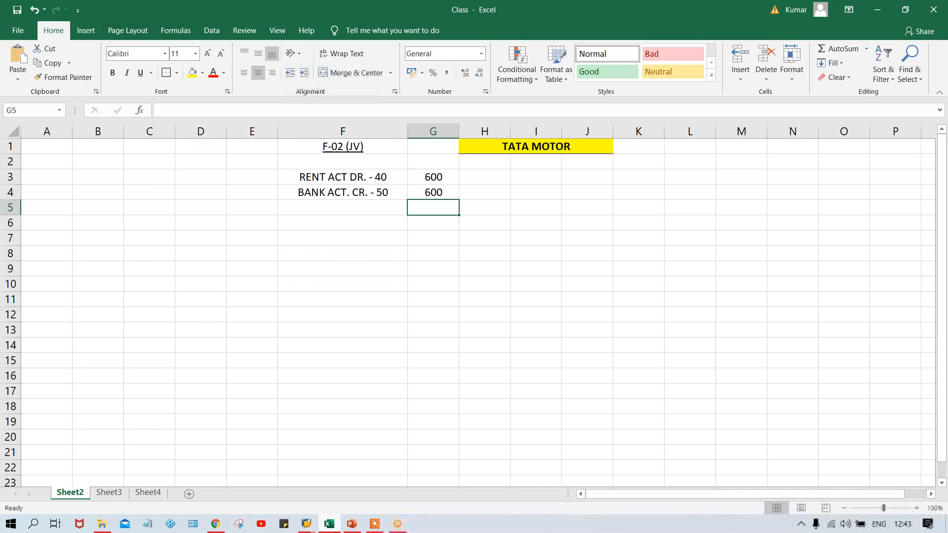
# - Open the SAP_2 connection from SAP Logon and sign in to client 800 with the user name and account password
pyautogui.click(308, 525)
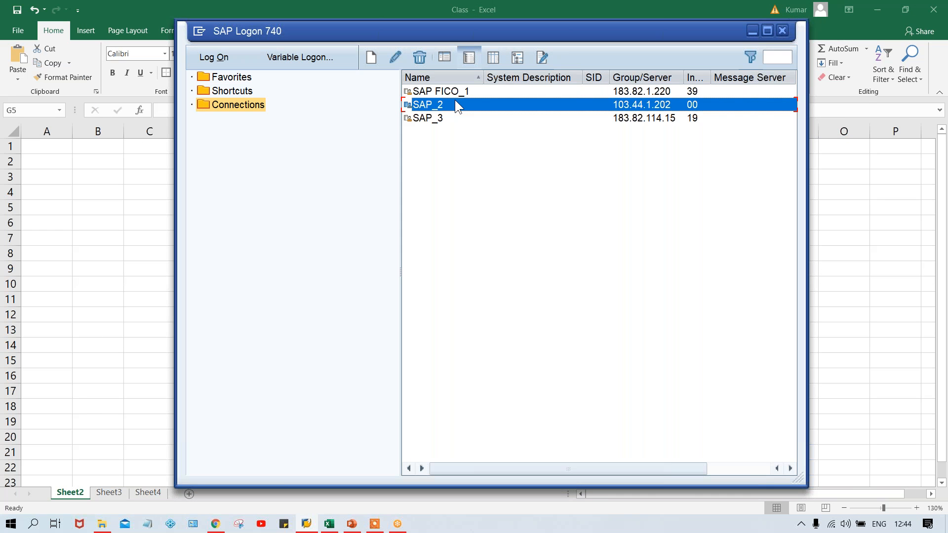
pyautogui.doubleClick(455, 104)
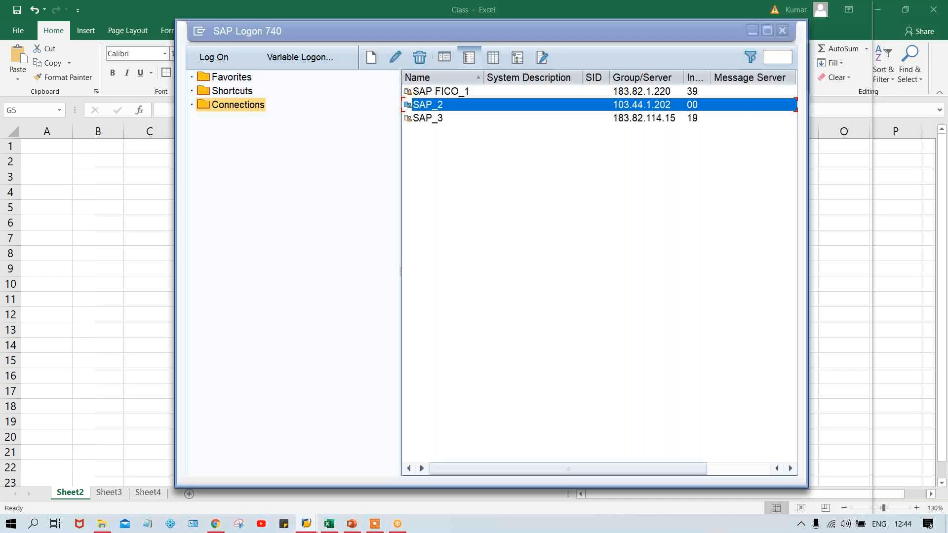
pyautogui.moveTo(211, 10); pyautogui.dragTo(281, 11)
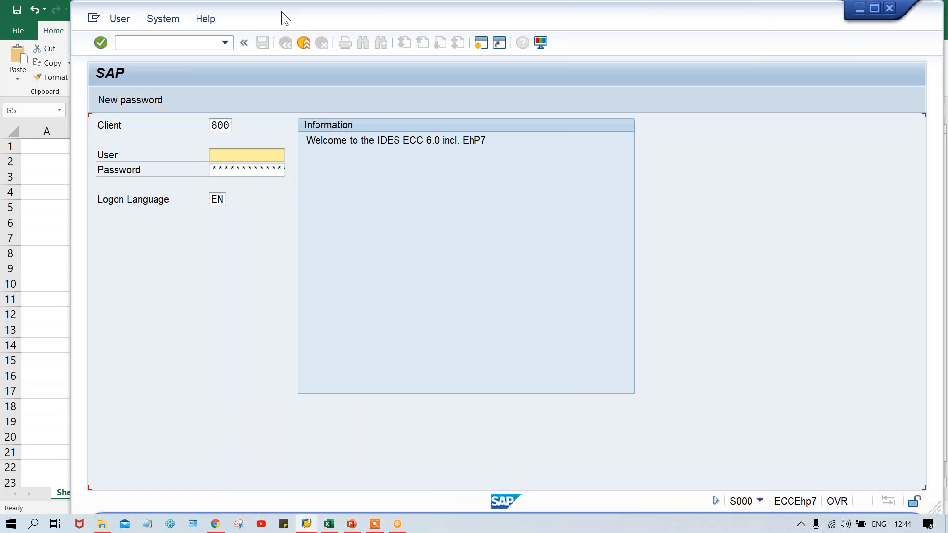
pyautogui.press('space')
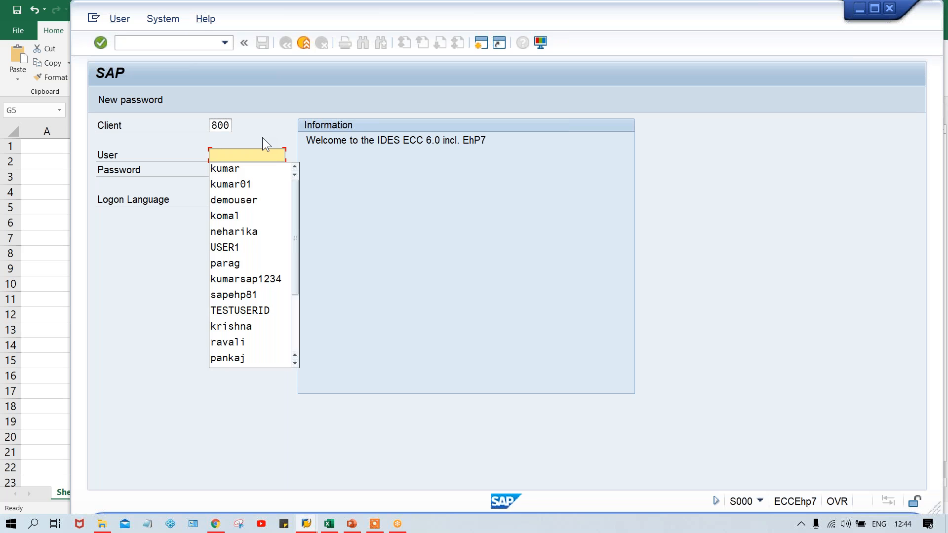
pyautogui.press('Down')
pyautogui.press('Tab')
pyautogui.press('capslock')
pyautogui.write('*')
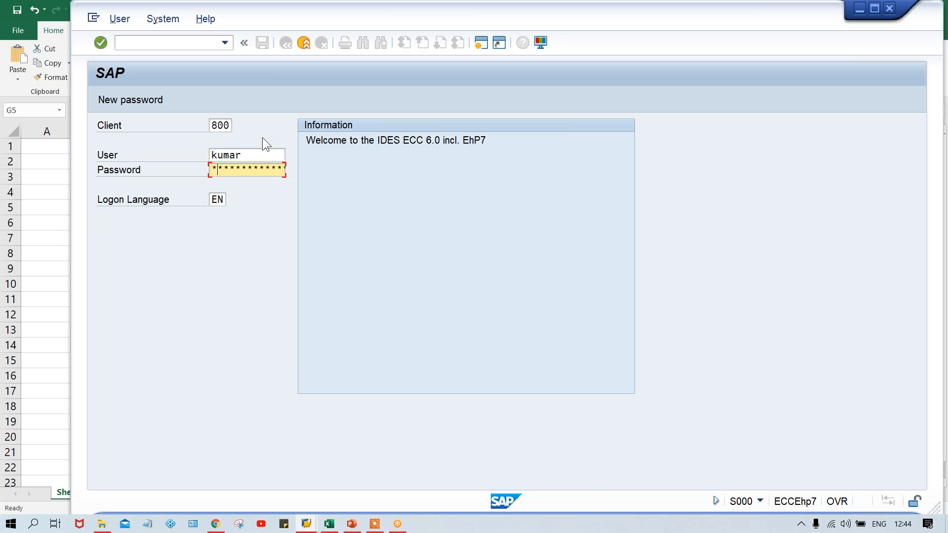
pyautogui.press('capslock')
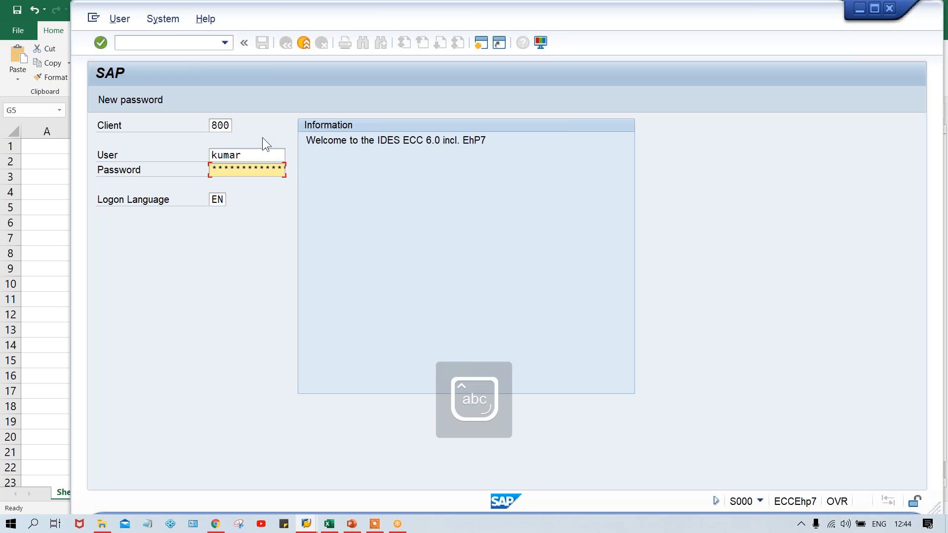
pyautogui.press('Return')
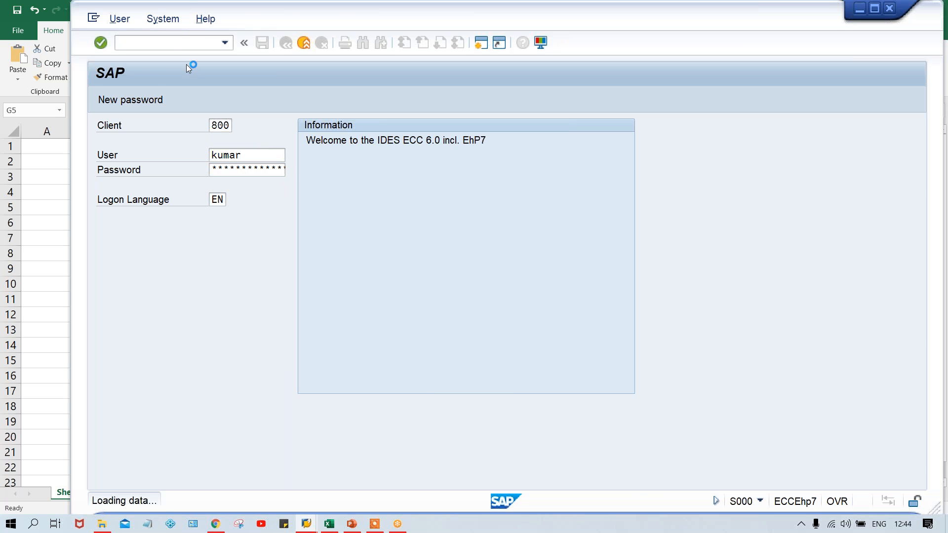
# - Start transaction FB50 and change the company code to TM00
pyautogui.write('fb')
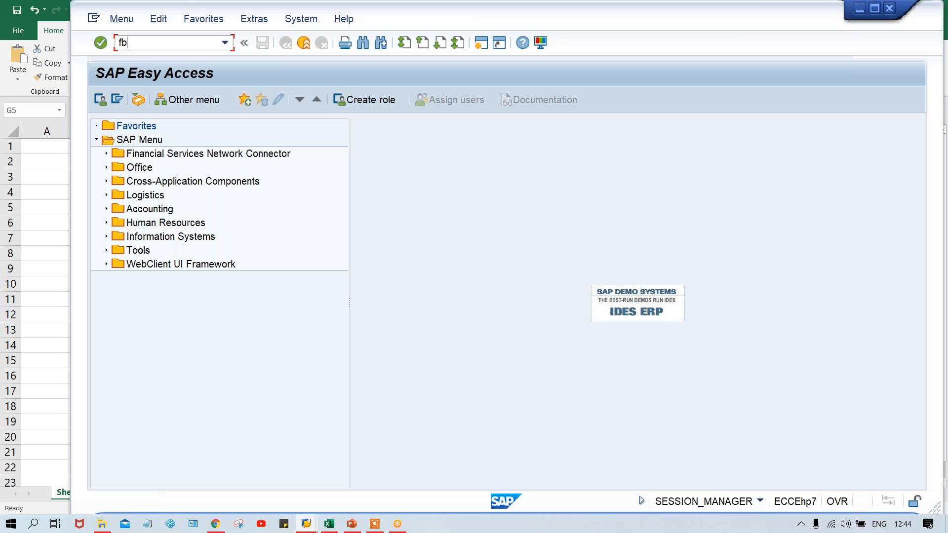
pyautogui.write('50')
pyautogui.press('Return')
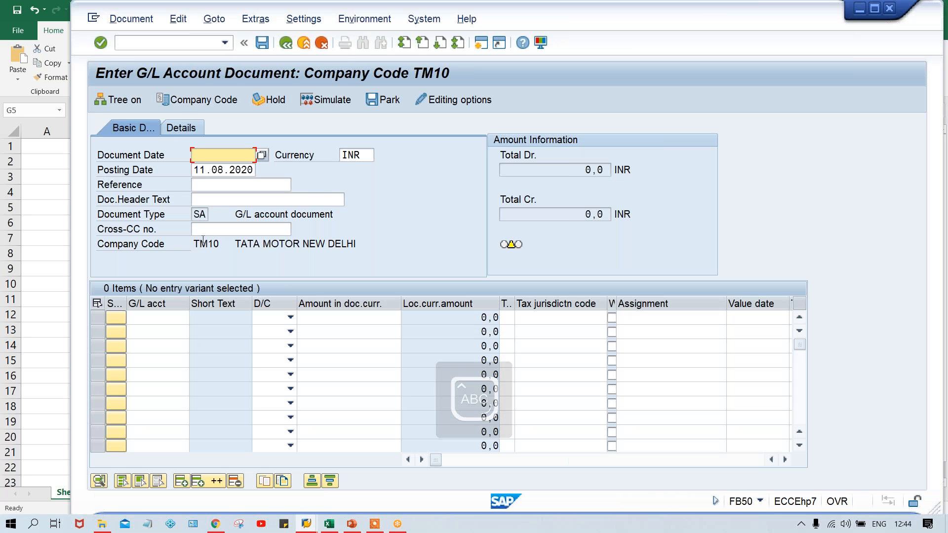
pyautogui.click(169, 101)
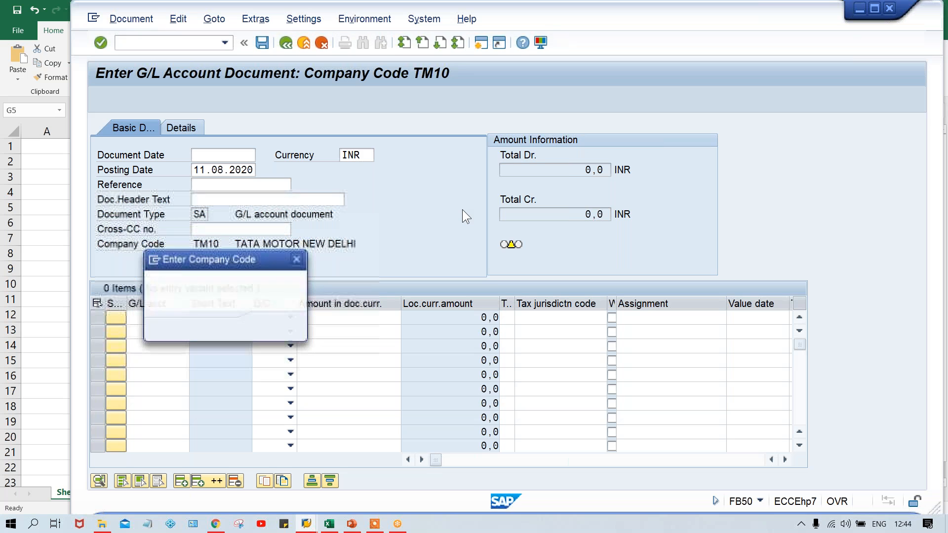
pyautogui.write('00')
pyautogui.press('Return')
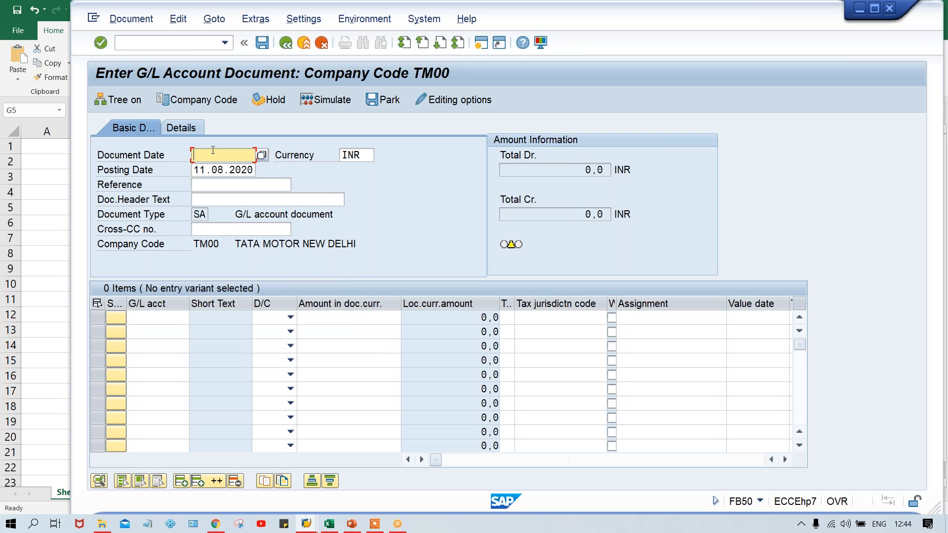
# - Enter 11.08.2020 as the document date and go to the Reference field
pyautogui.write('11')
pyautogui.press('Down')
pyautogui.press('Return')
pyautogui.press('Tab')
pyautogui.press('Tab')
pyautogui.press('Tab')
pyautogui.press('Tab')
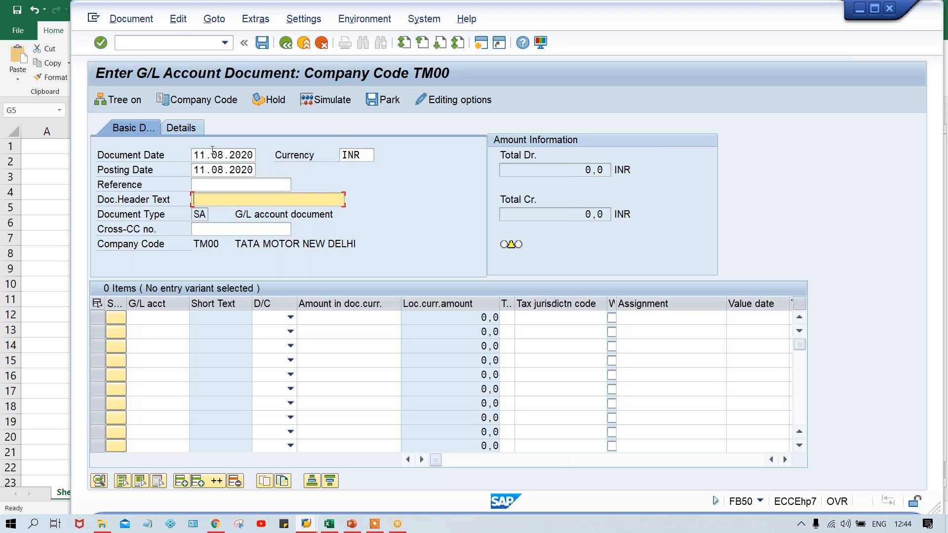
pyautogui.hotkey('shift', 'Tab')
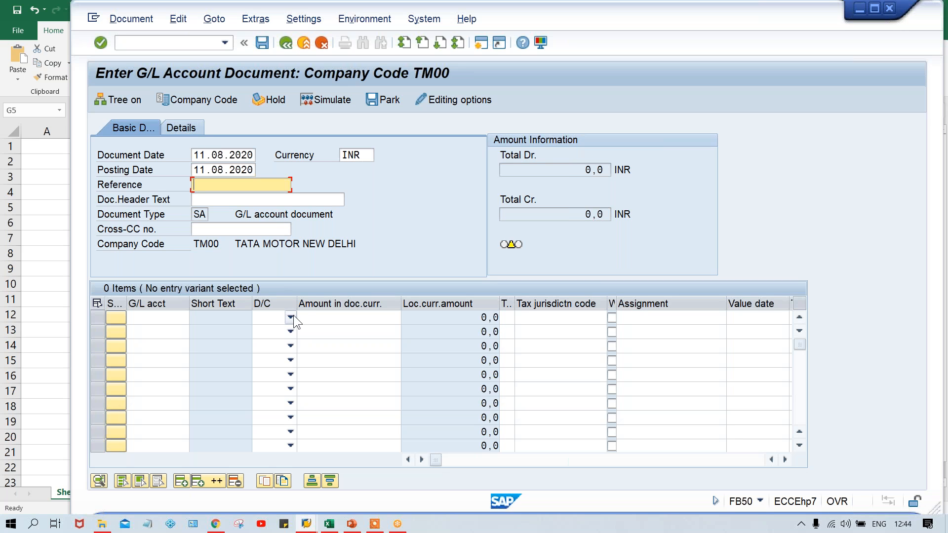
pyautogui.click(748, 318)
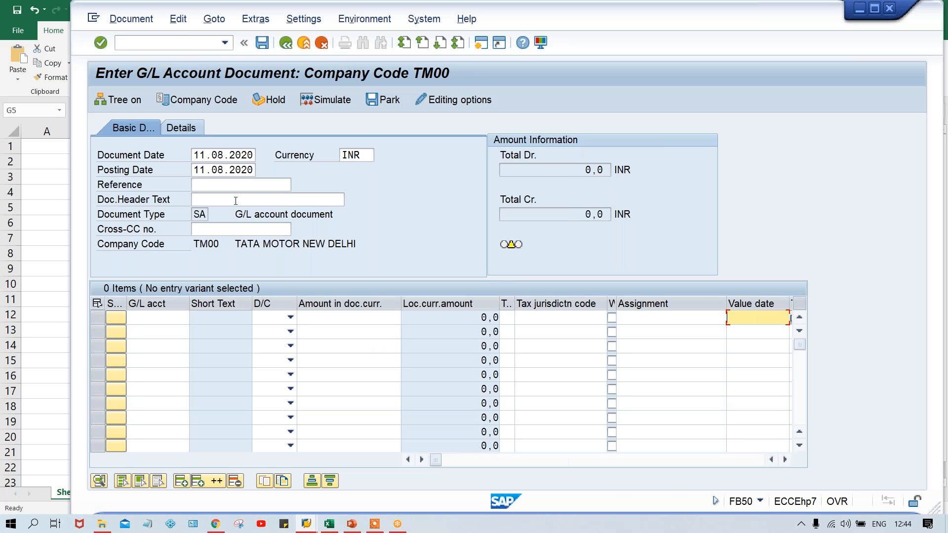
pyautogui.click(232, 184)
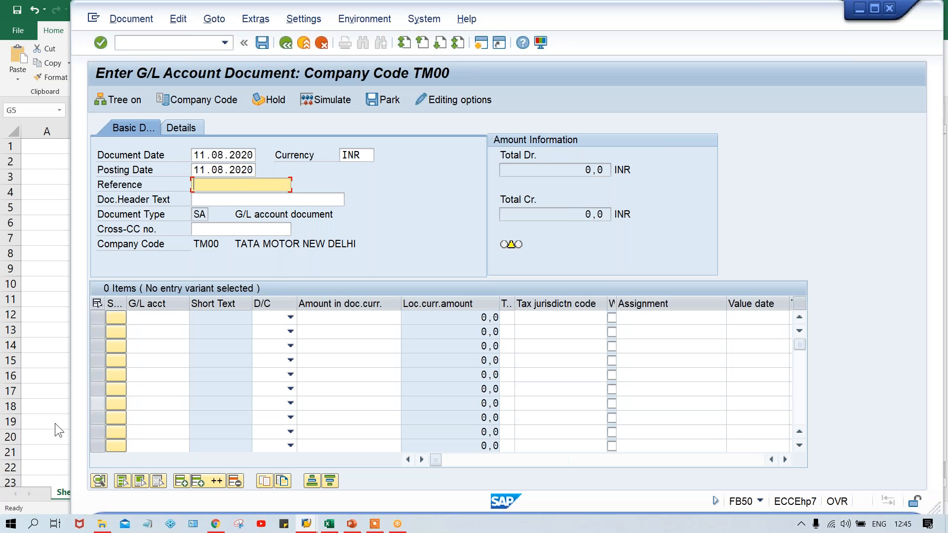
pyautogui.click(149, 320)
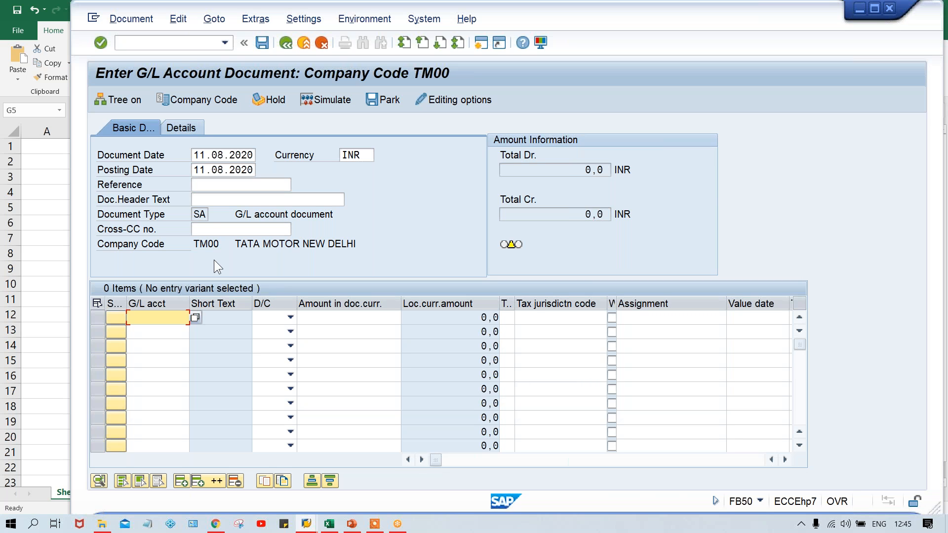
pyautogui.moveTo(223, 239); pyautogui.dragTo(164, 241)
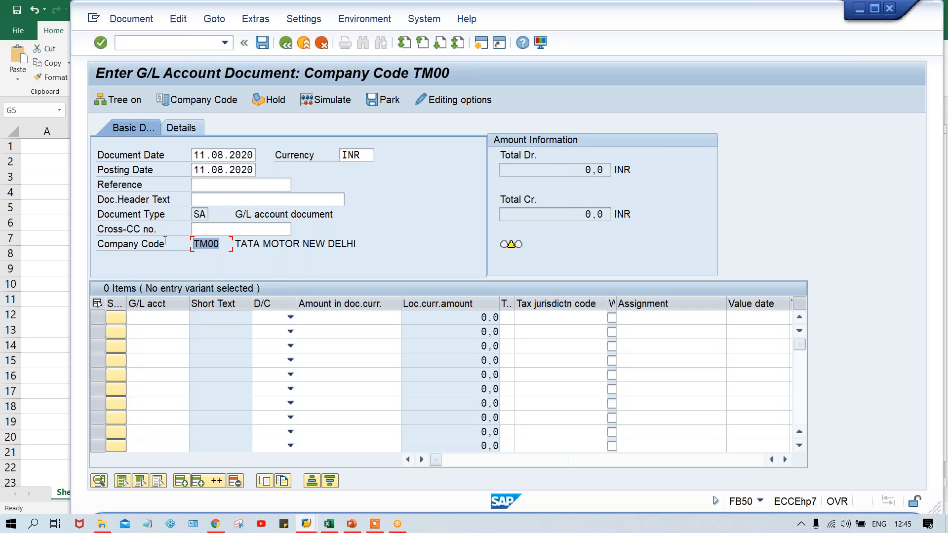
pyautogui.click(202, 215)
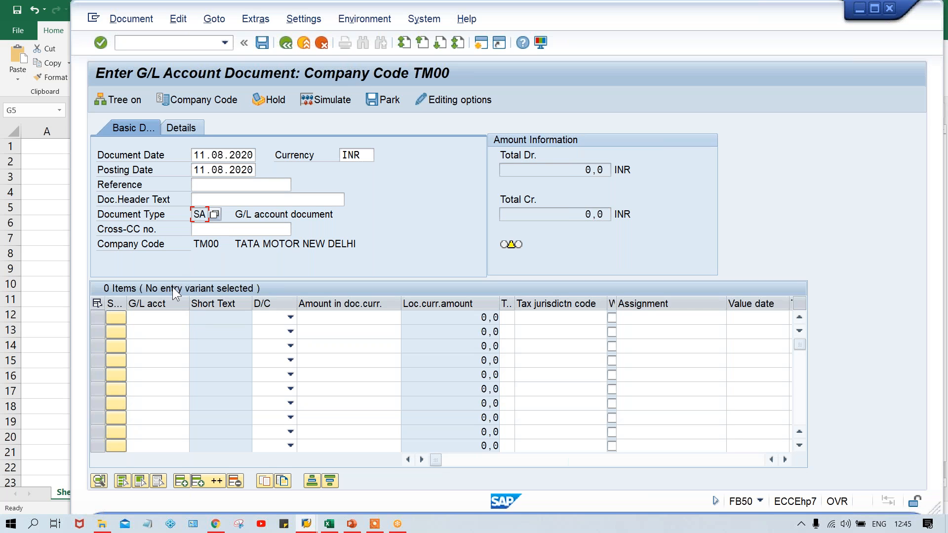
# - Enter the first line item with G/L account 4000 as a debit of 600
pyautogui.click(155, 318)
pyautogui.write('4000')
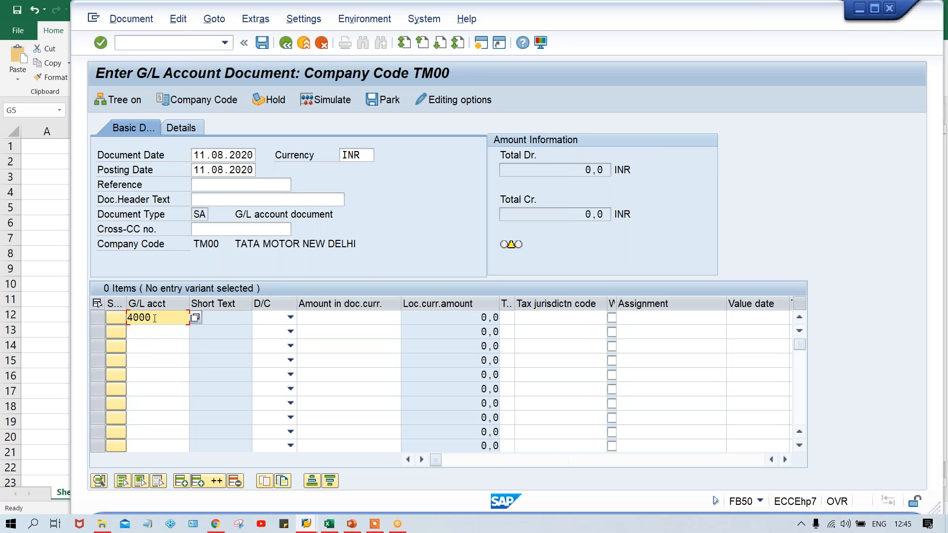
pyautogui.press('Tab')
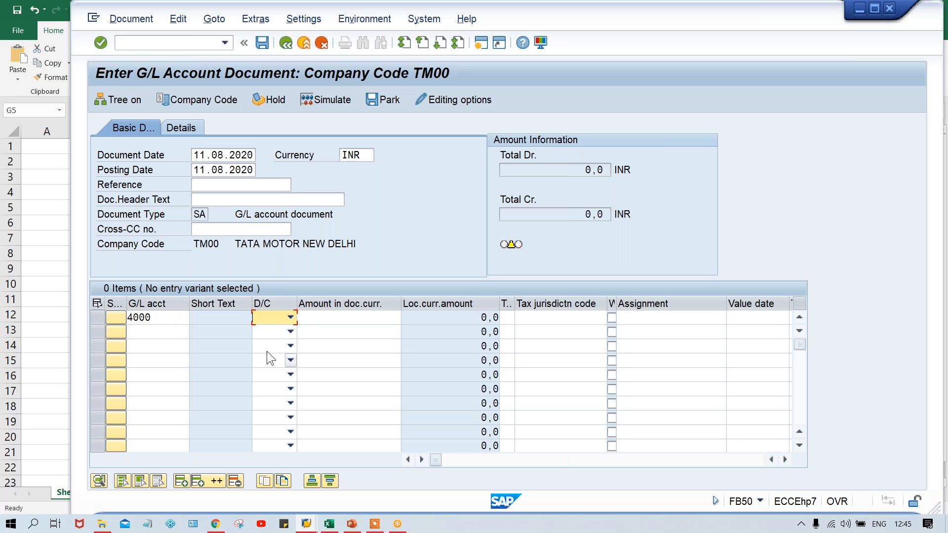
pyautogui.click(291, 317)
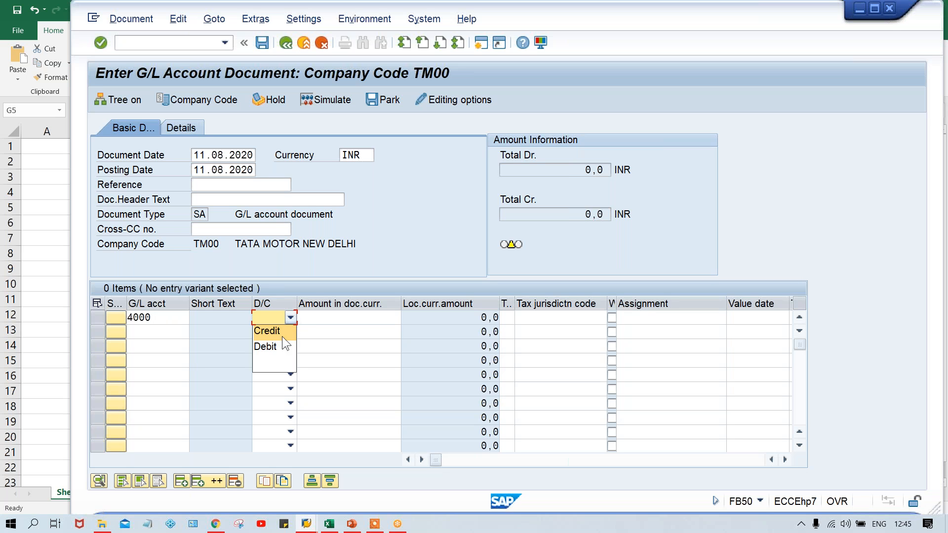
pyautogui.click(274, 348)
pyautogui.click(371, 319)
pyautogui.write('600')
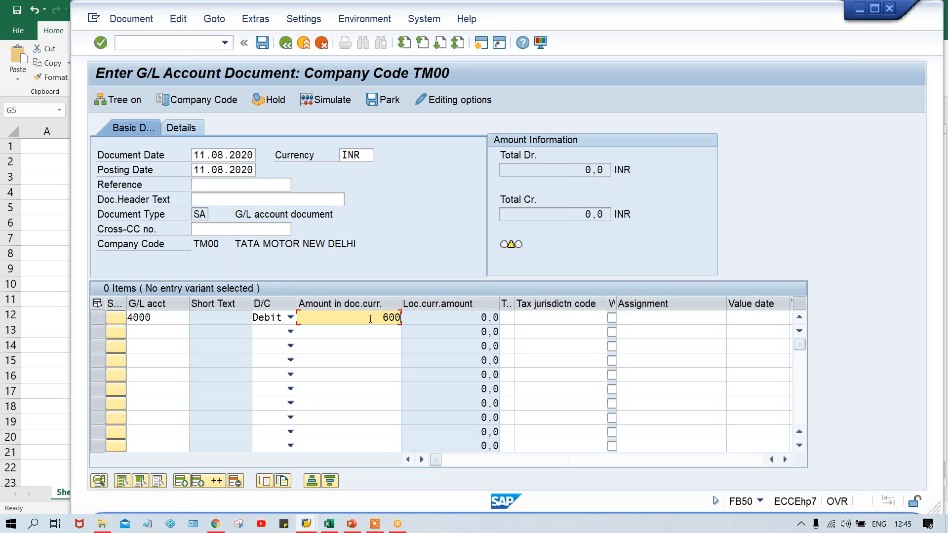
# - Enter the second line item with G/L account 1000 as a credit of 600 and validate the entries
pyautogui.click(172, 328)
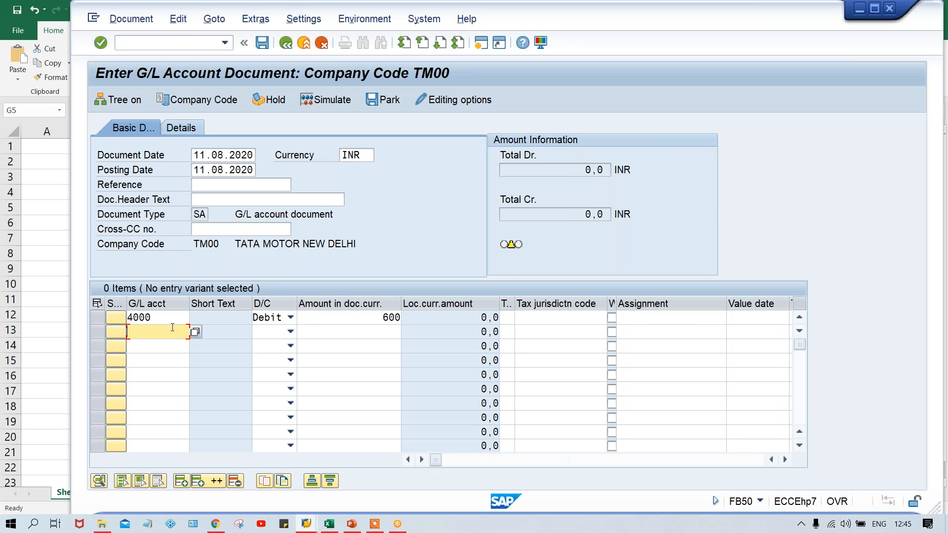
pyautogui.write('1000')
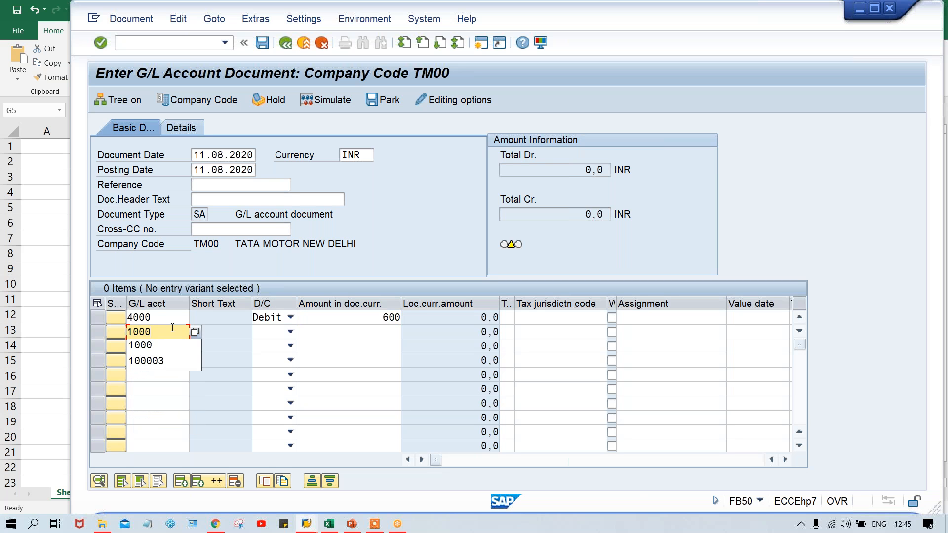
pyautogui.press('Tab')
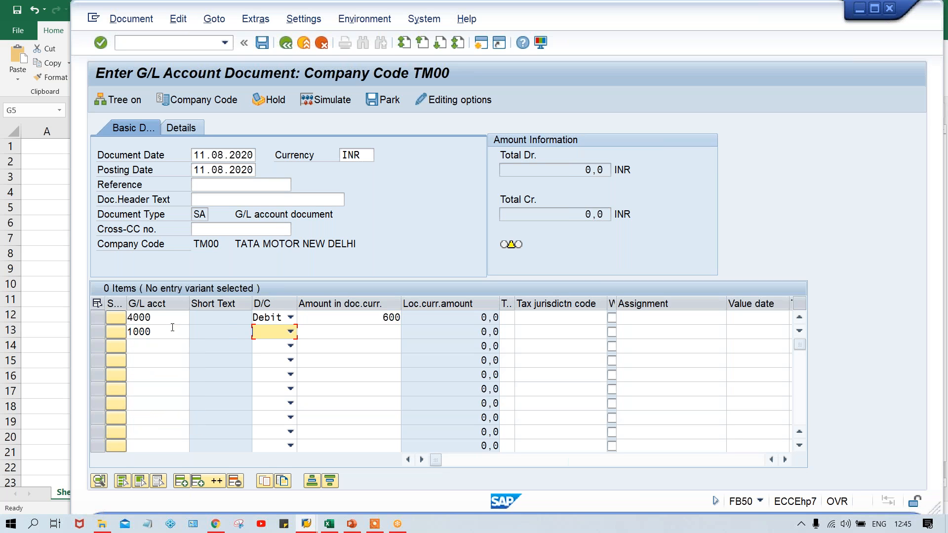
pyautogui.press('c')
pyautogui.click(290, 331)
pyautogui.click(282, 340)
pyautogui.click(385, 330)
pyautogui.write('600')
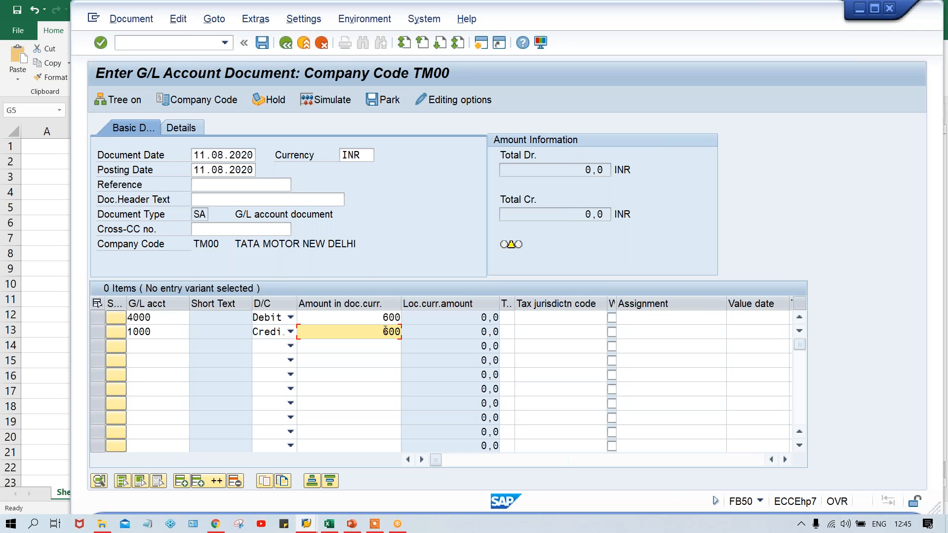
pyautogui.press('Return')
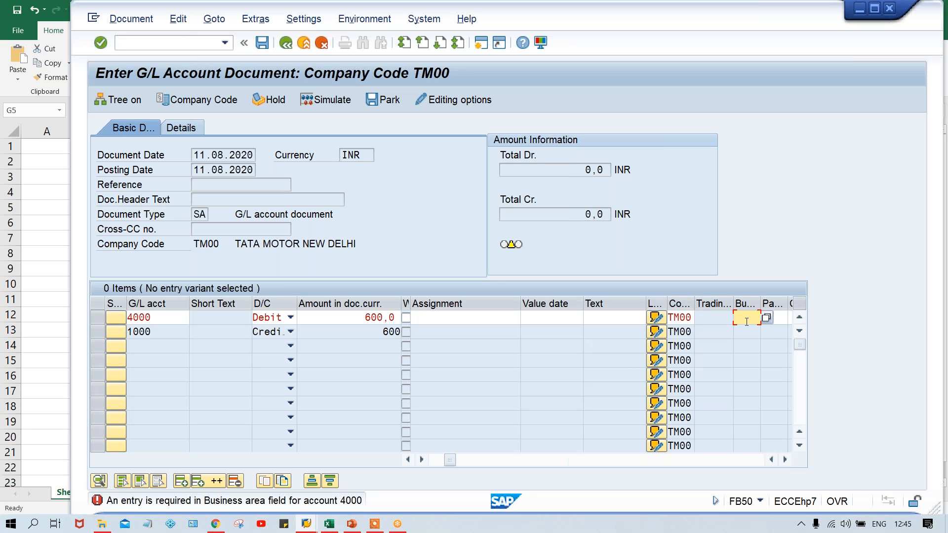
# - Enter business area TMAN for both line items and simulate the document
pyautogui.write('TM')
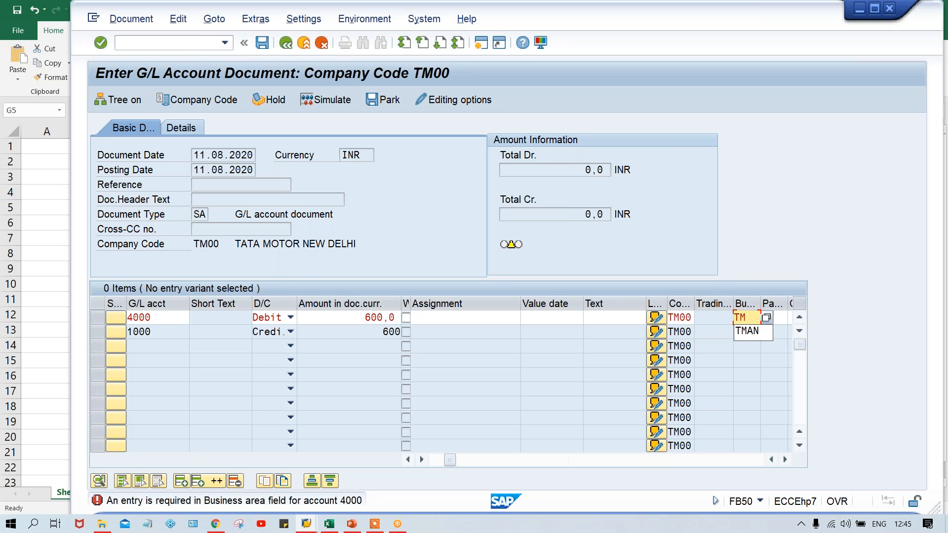
pyautogui.write('AN')
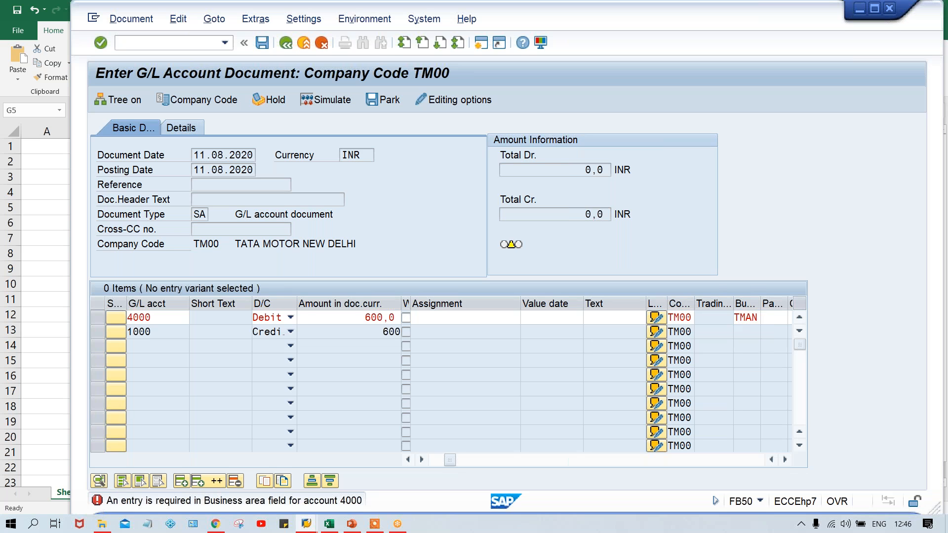
pyautogui.press('Return')
pyautogui.write('TMAN')
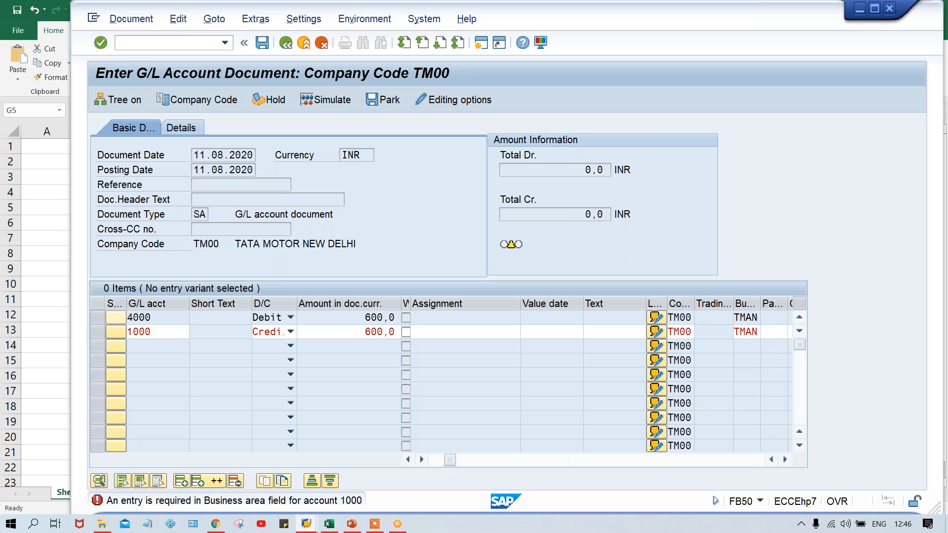
pyautogui.press('Return')
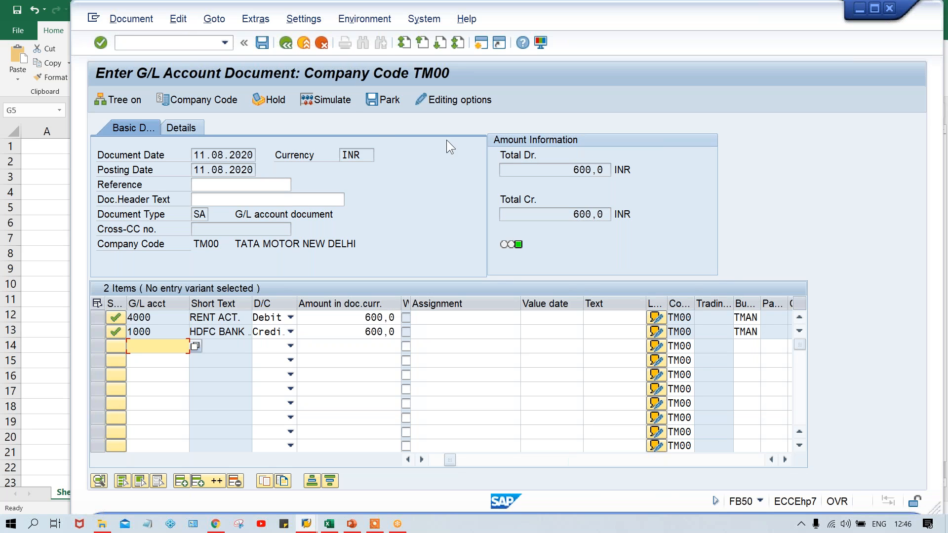
pyautogui.click(329, 100)
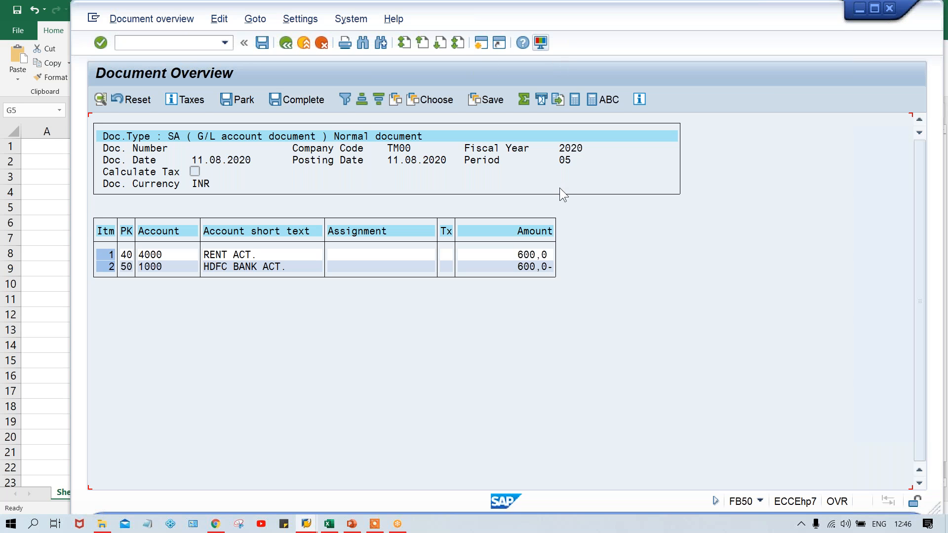
# - Open a new SAP session from the document overview and move its window over the existing one
pyautogui.moveTo(304, 525)
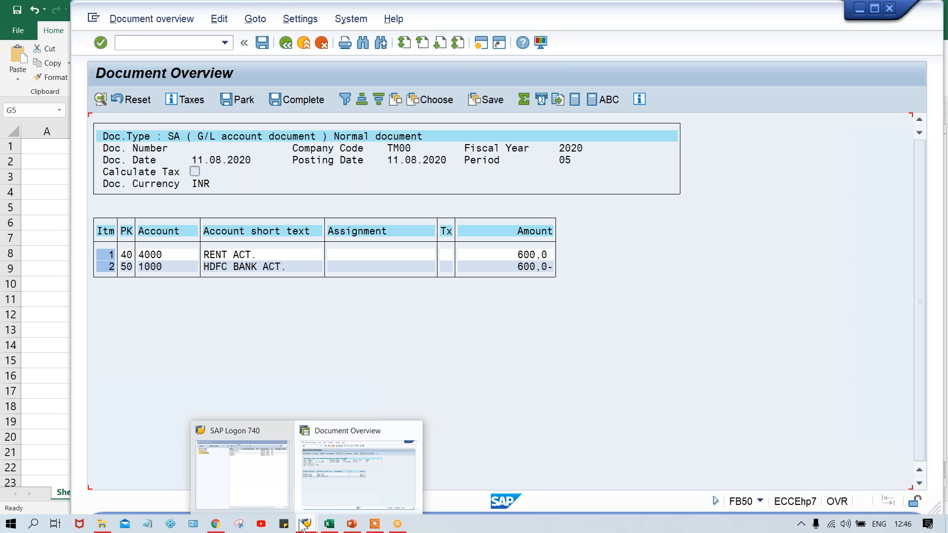
pyautogui.click(336, 494)
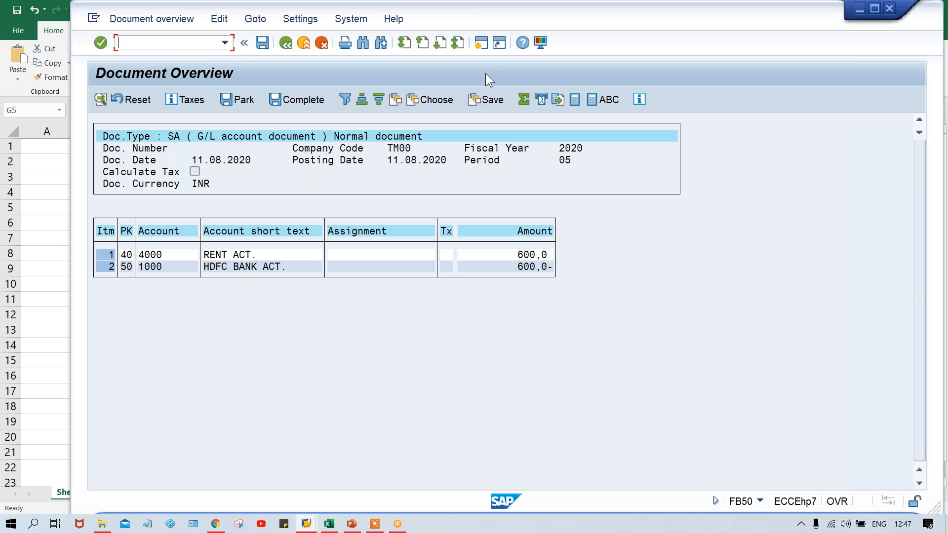
pyautogui.click(480, 44)
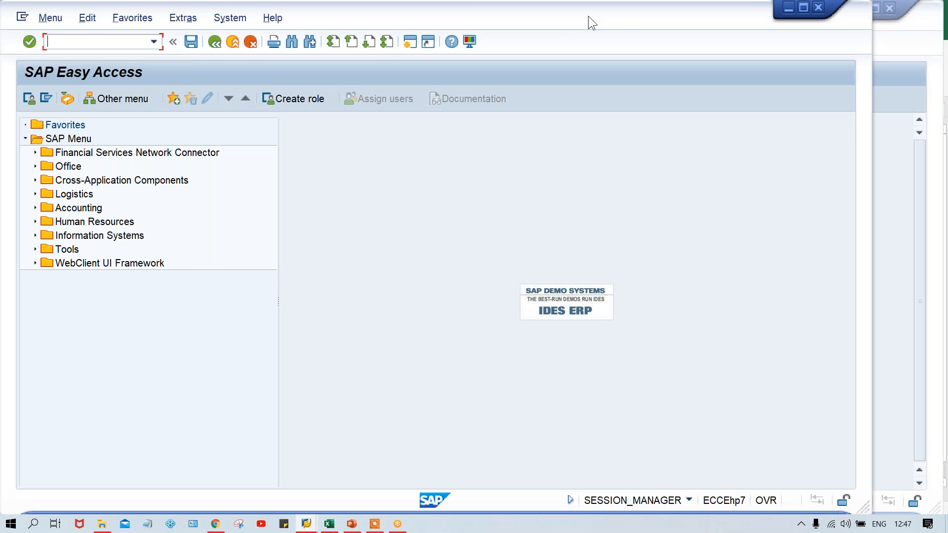
pyautogui.moveTo(588, 15); pyautogui.dragTo(668, 22)
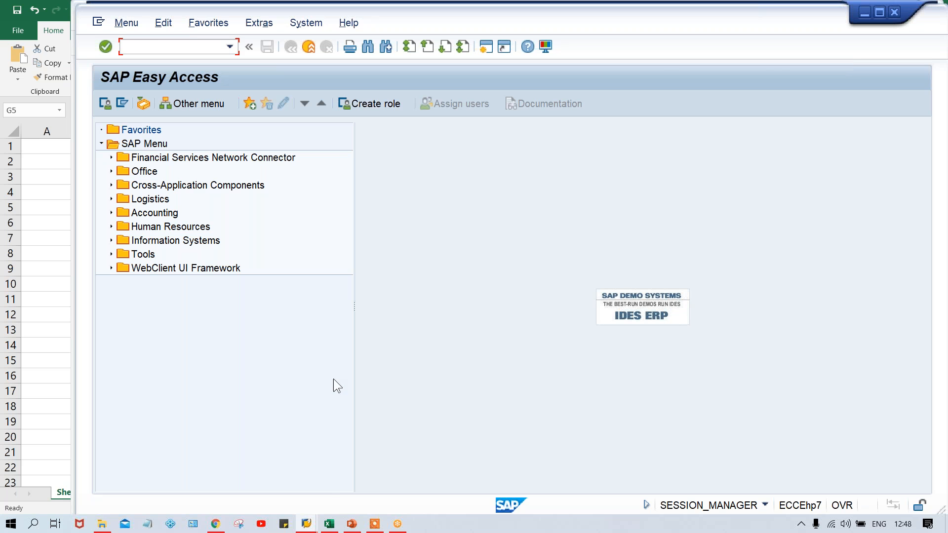
# - Switch to the Excel workbook, enter 1000 in H8 and 1999 in I8, and select both cells
pyautogui.click(329, 524)
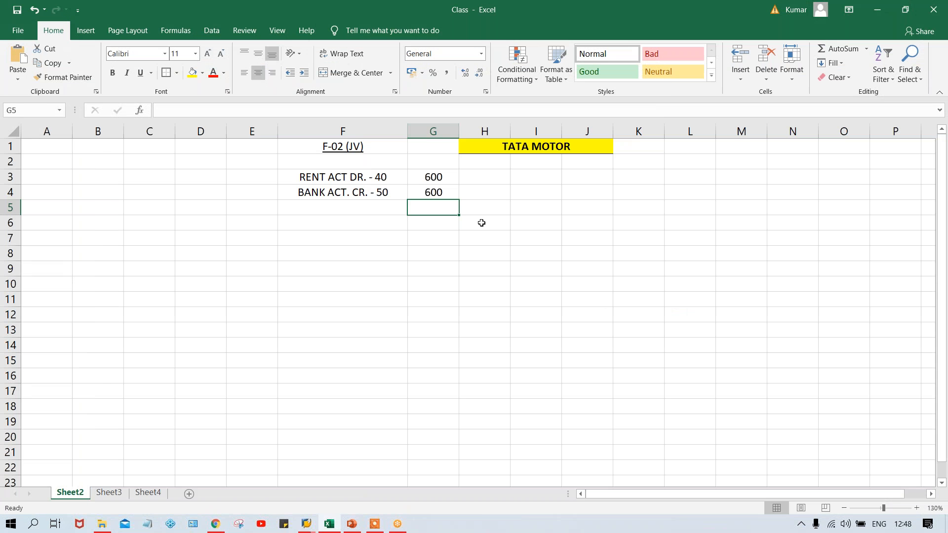
pyautogui.click(488, 254)
pyautogui.write('1000')
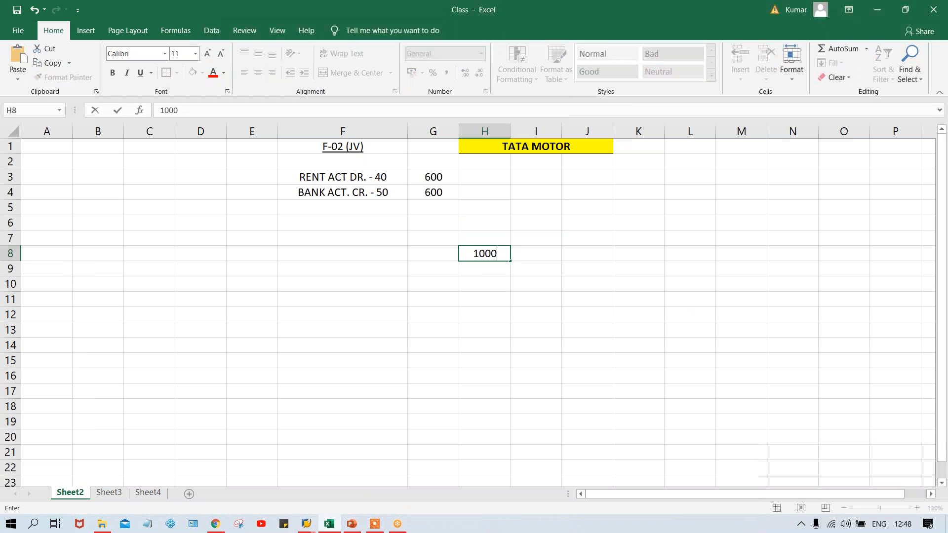
pyautogui.press('Tab')
pyautogui.write('1')
pyautogui.write('999')
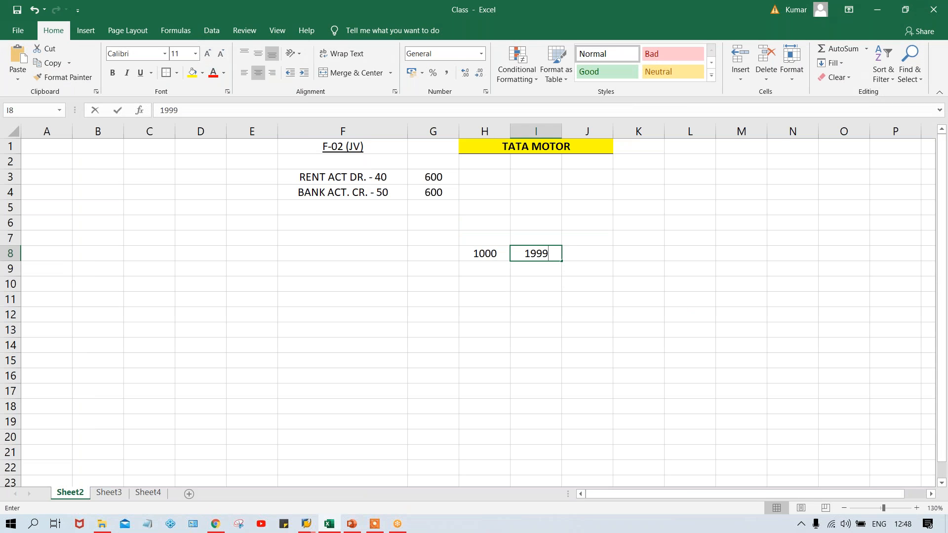
pyautogui.press('Tab')
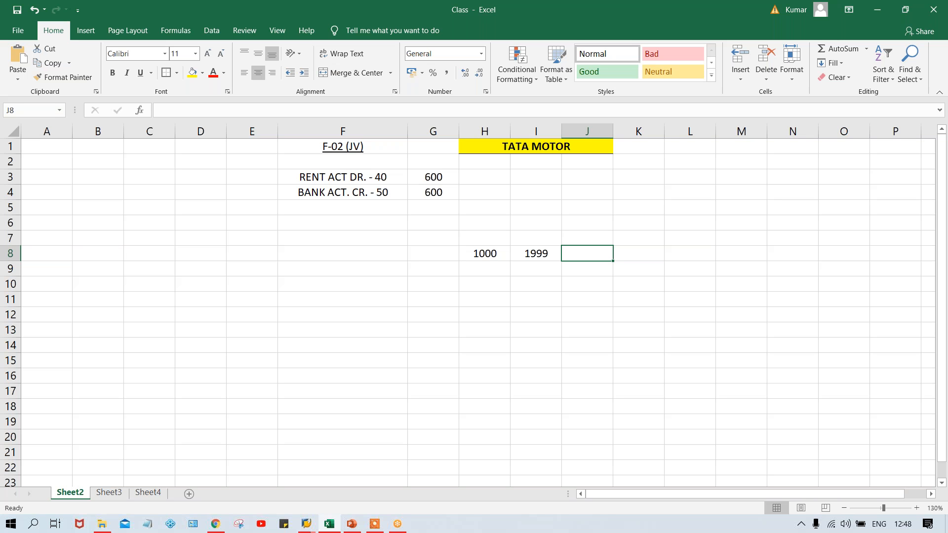
pyautogui.moveTo(483, 254); pyautogui.dragTo(525, 254)
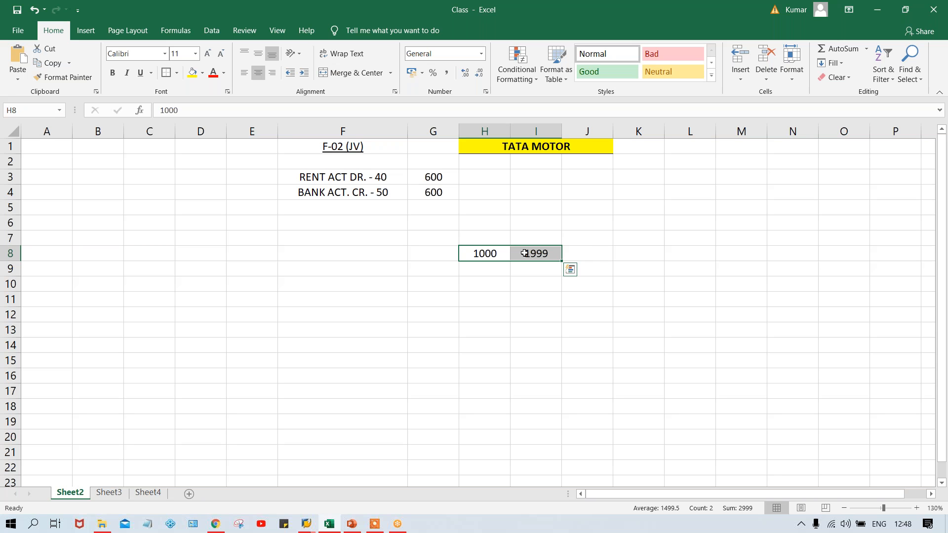
# - Switch to the SAP Easy Access session and start transaction OBA7
pyautogui.hotkey('alt', 'Tab')
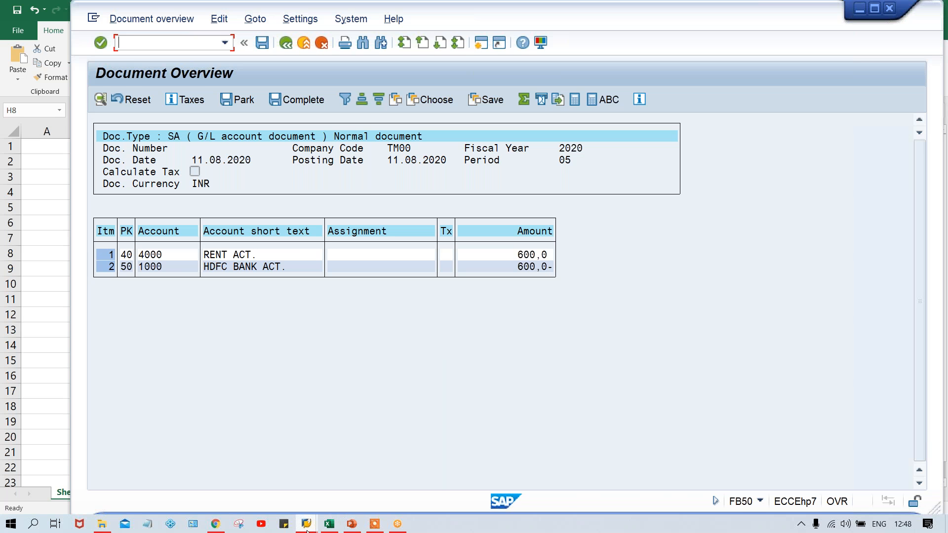
pyautogui.moveTo(307, 528)
pyautogui.click(381, 502)
pyautogui.click(156, 47)
pyautogui.write('OB')
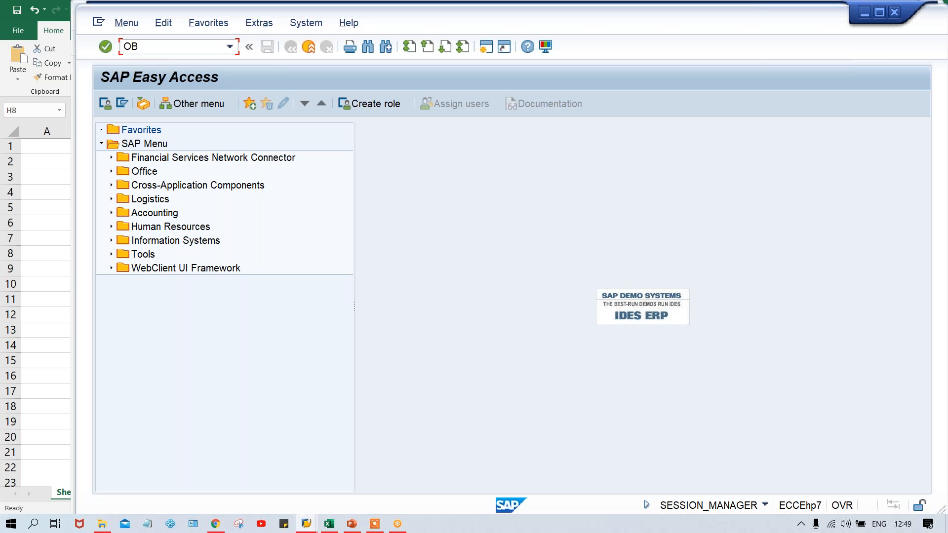
pyautogui.write('A7')
pyautogui.press('Return')
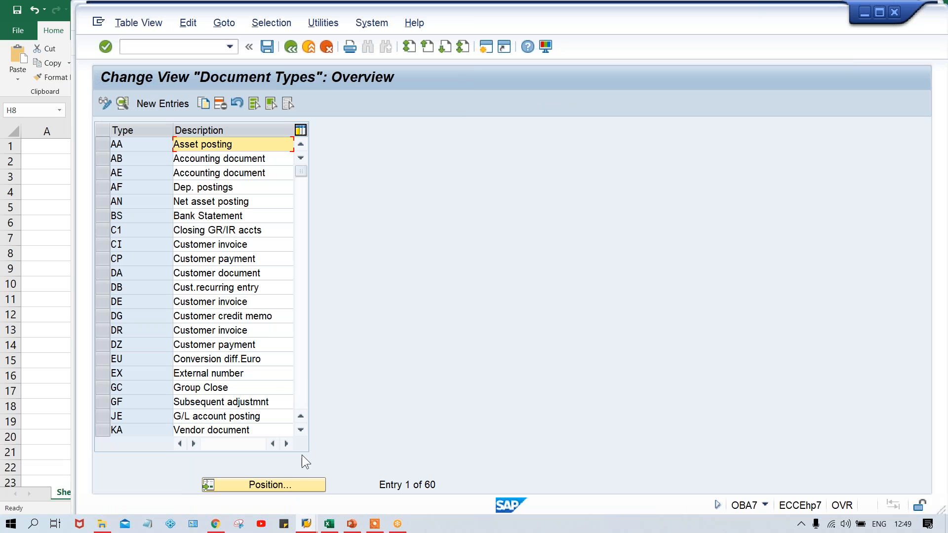
# - Position the document types list at SA and open that document type's details
pyautogui.click(266, 487)
pyautogui.write('SA')
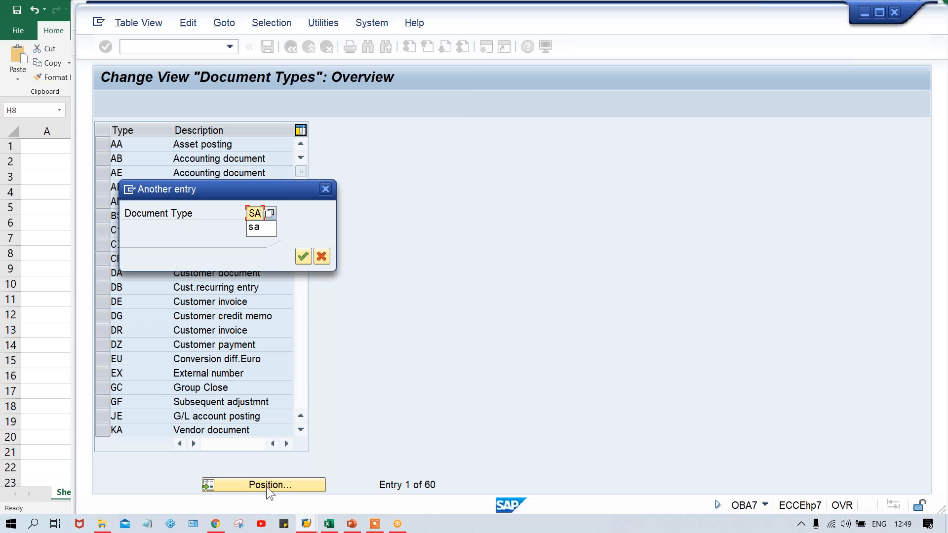
pyautogui.press('Return')
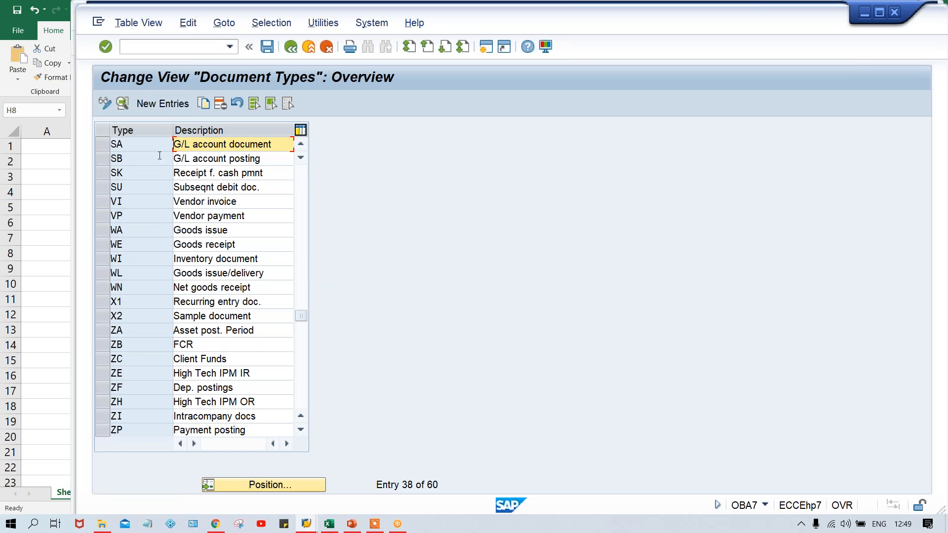
pyautogui.doubleClick(155, 146)
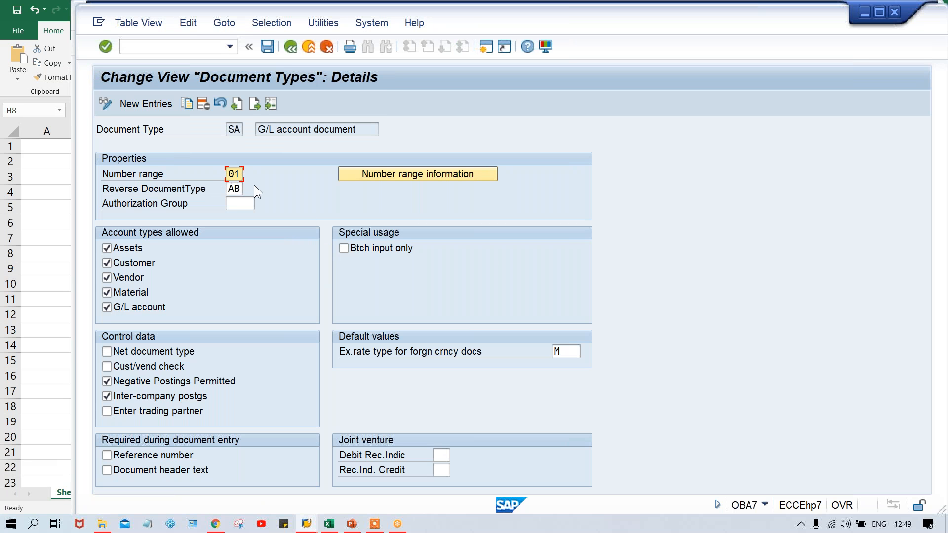
# - Open the number range intervals for company code TM00 in change mode and examine the from number, to number and NR status
pyautogui.click(404, 174)
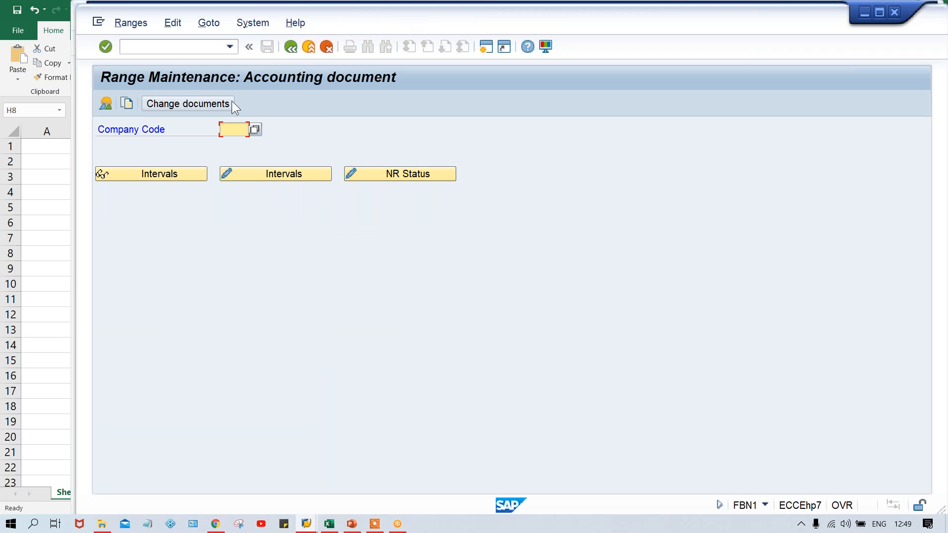
pyautogui.write('TM00')
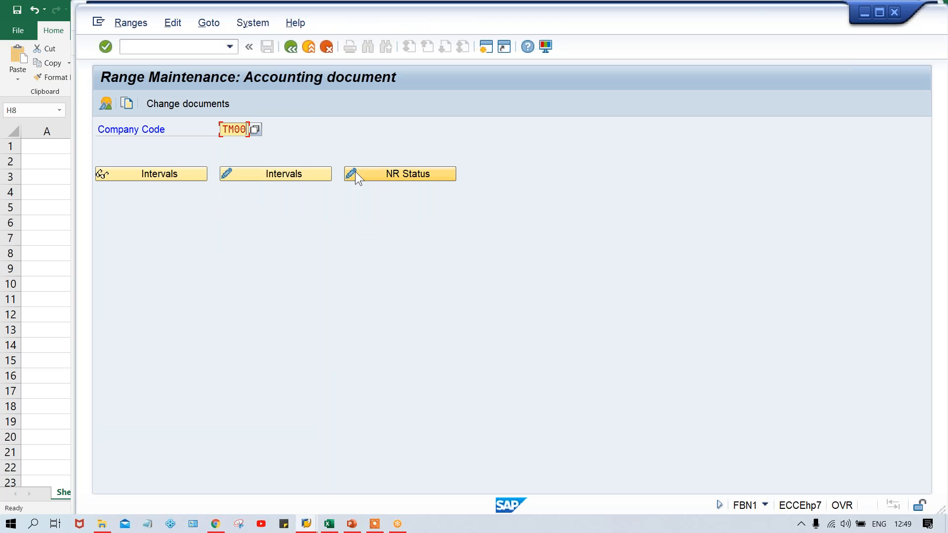
pyautogui.click(285, 173)
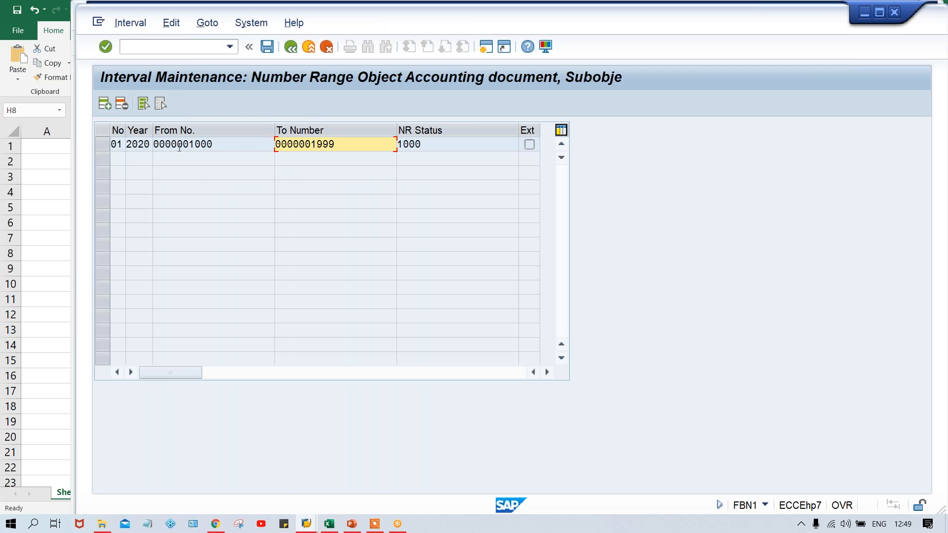
pyautogui.moveTo(232, 146); pyautogui.dragTo(188, 148)
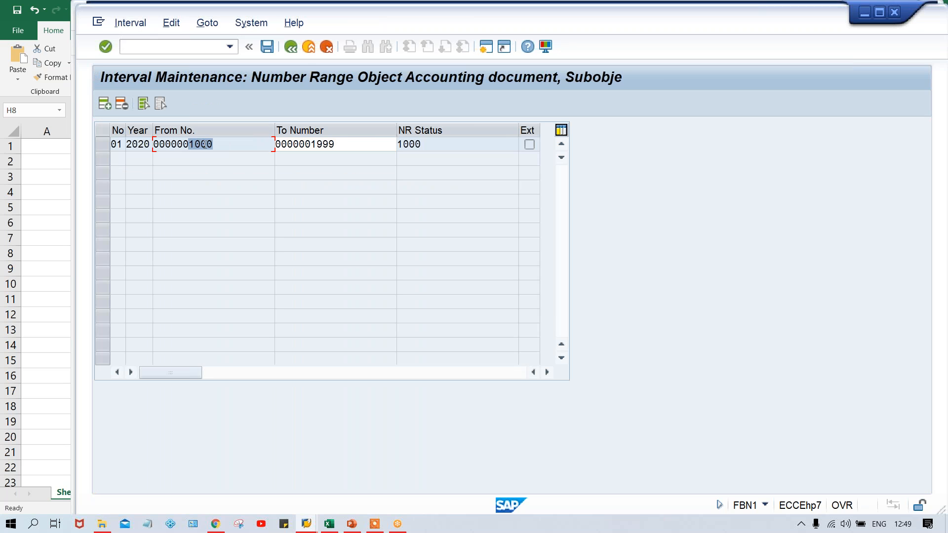
pyautogui.click(339, 144)
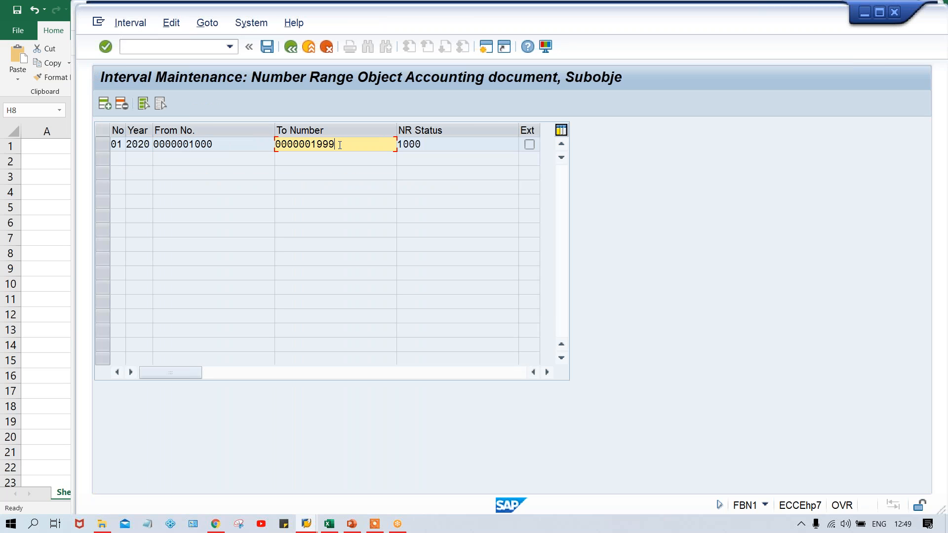
pyautogui.moveTo(443, 148); pyautogui.dragTo(375, 148)
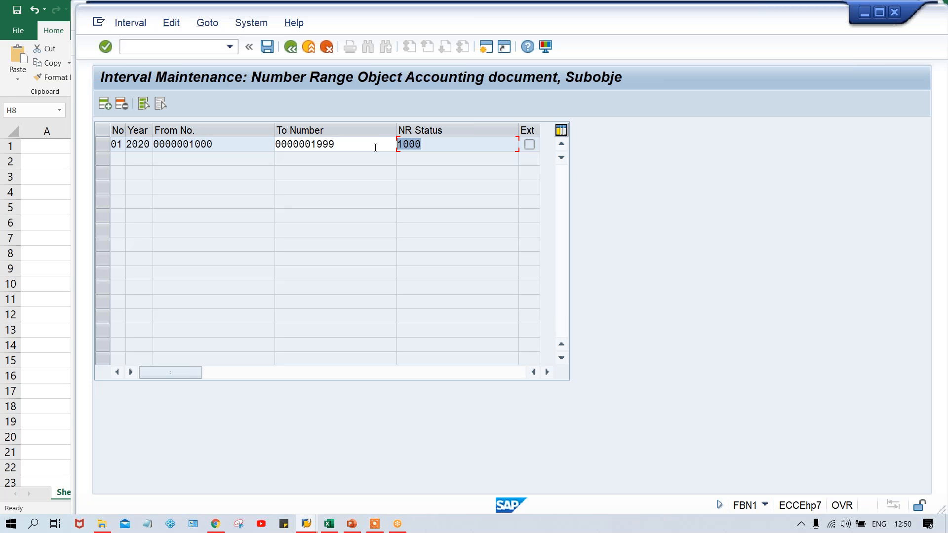
# - Return to the simulated rent-to-bank document in the FB50 session and post it in company code TM00
pyautogui.click(441, 148)
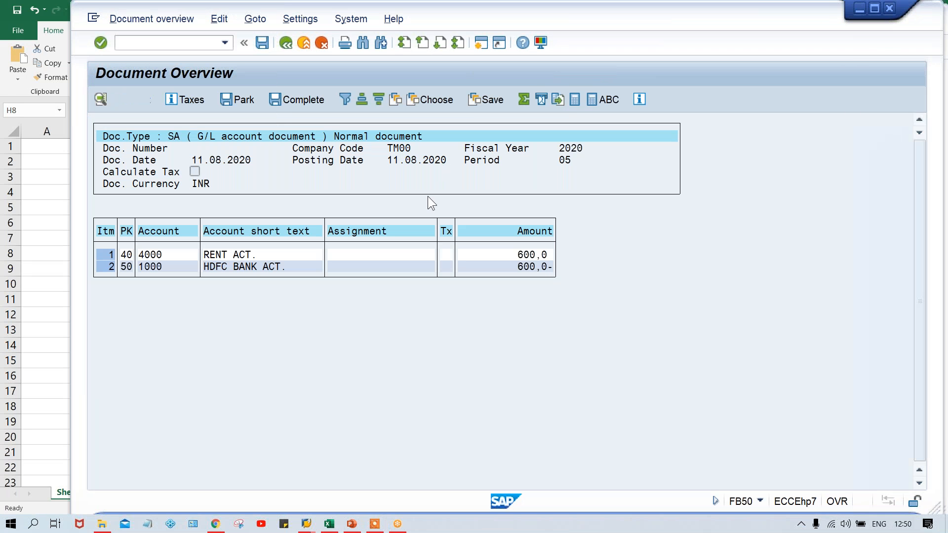
pyautogui.hotkey('ctrl', 's')
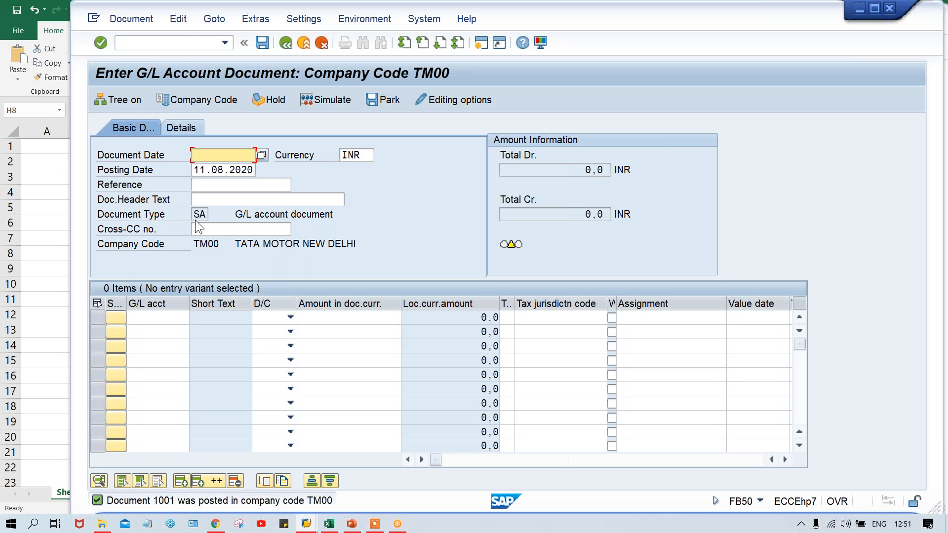
pyautogui.click(198, 209)
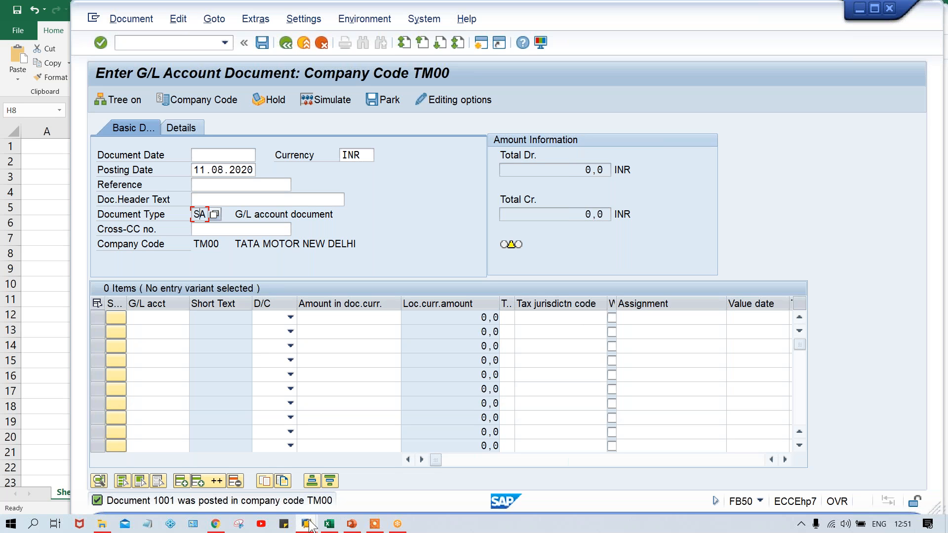
# - Switch to the number range session, reload company code TM00's intervals in change mode and examine the NR status
pyautogui.moveTo(307, 524)
pyautogui.click(406, 486)
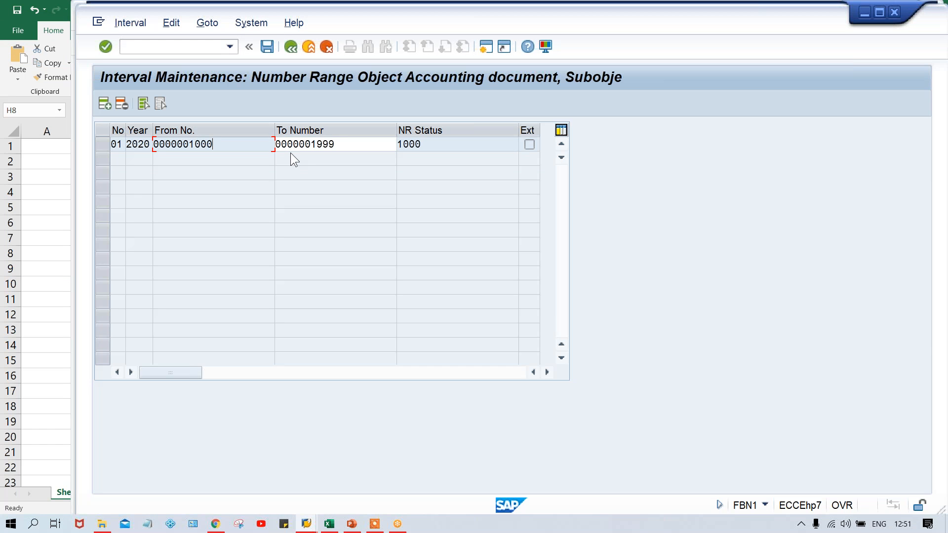
pyautogui.click(344, 139)
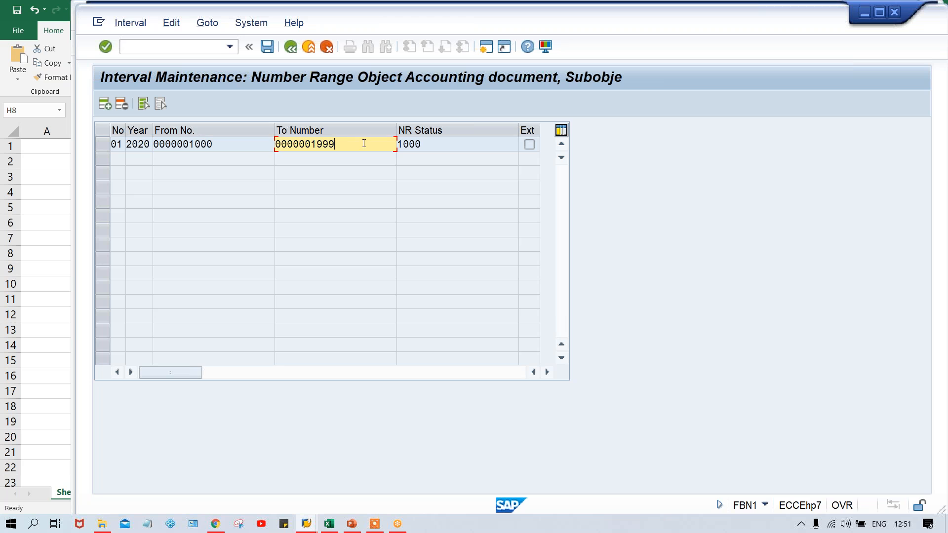
pyautogui.click(435, 147)
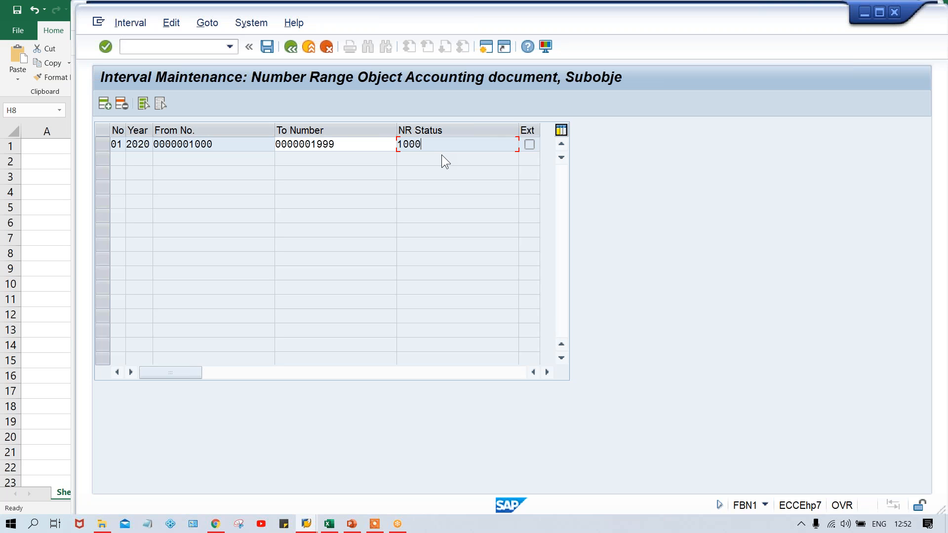
pyautogui.click(292, 45)
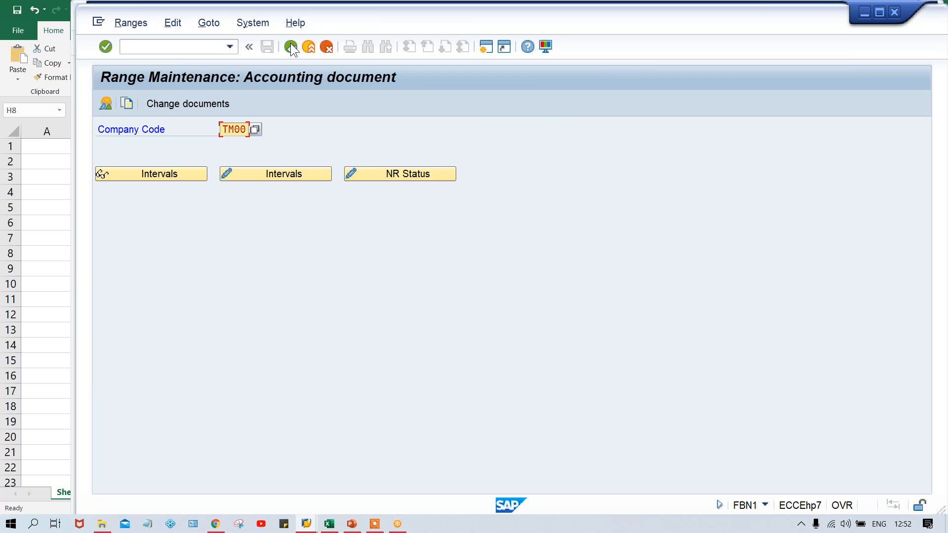
pyautogui.click(292, 173)
pyautogui.click(434, 144)
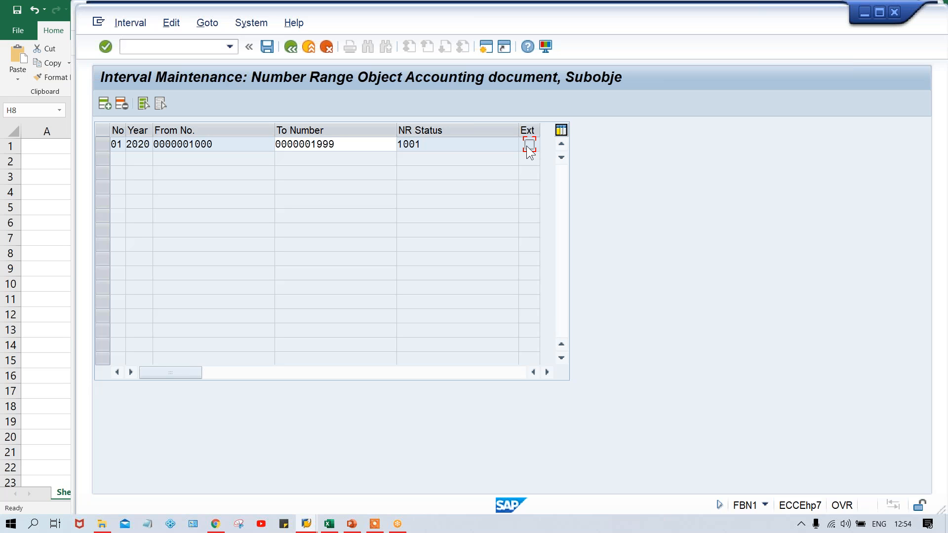
# - Switch back to the FB50 session and display the document just posted
pyautogui.hotkey('alt', 'Tab')
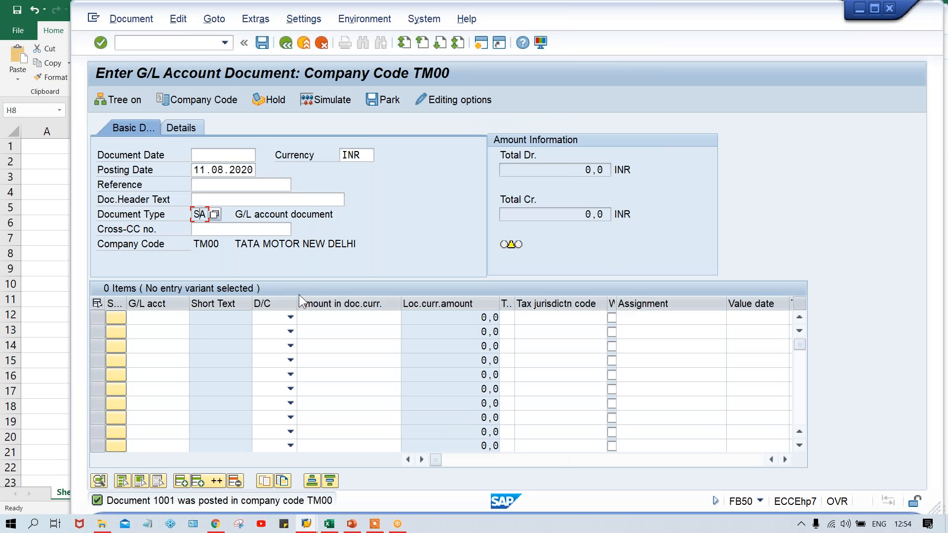
pyautogui.click(266, 318)
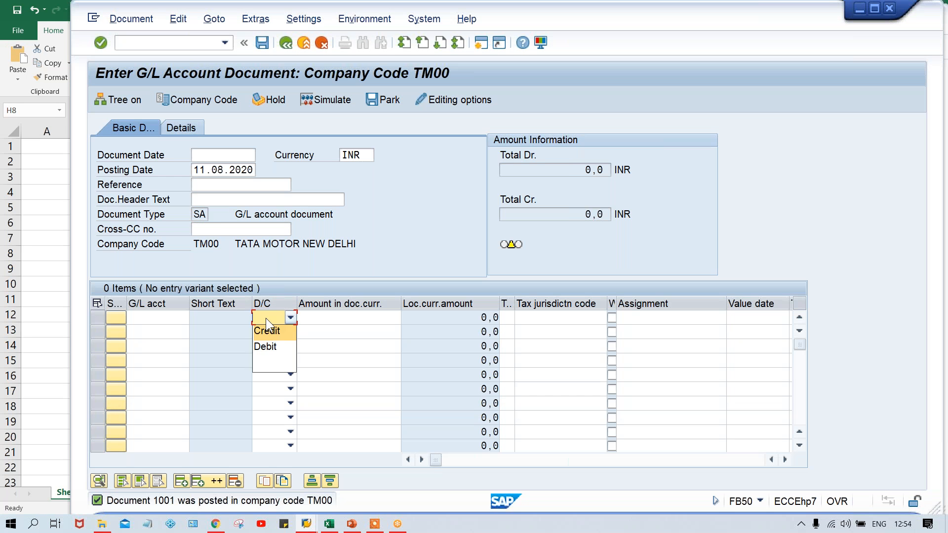
pyautogui.click(375, 246)
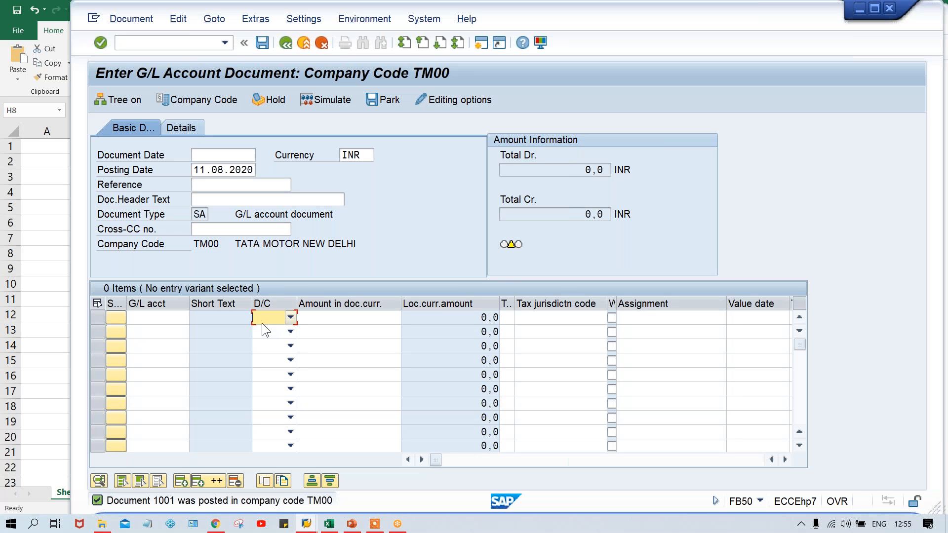
pyautogui.click(130, 20)
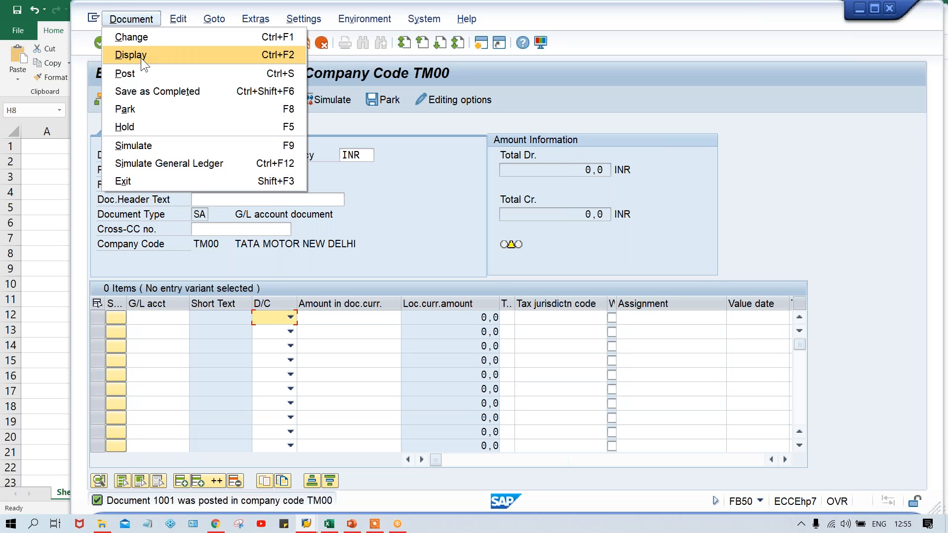
pyautogui.click(141, 58)
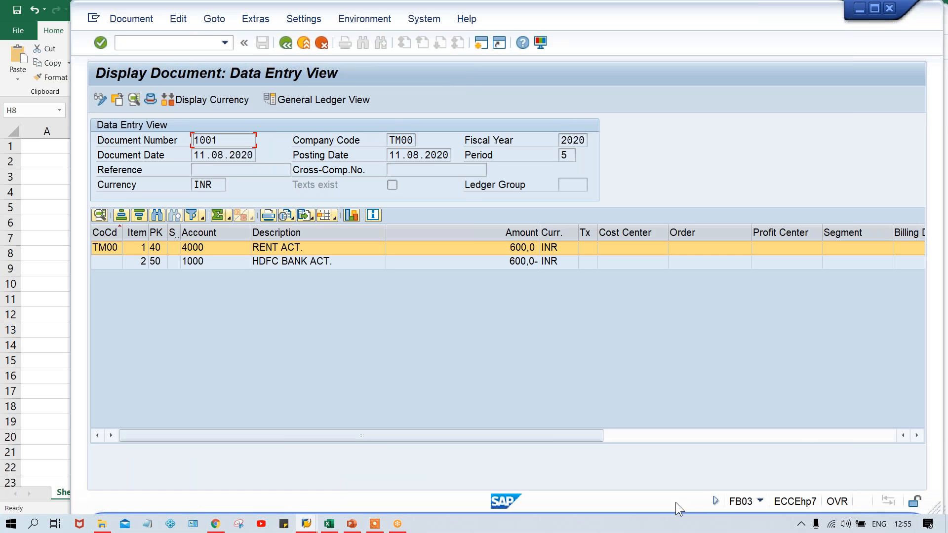